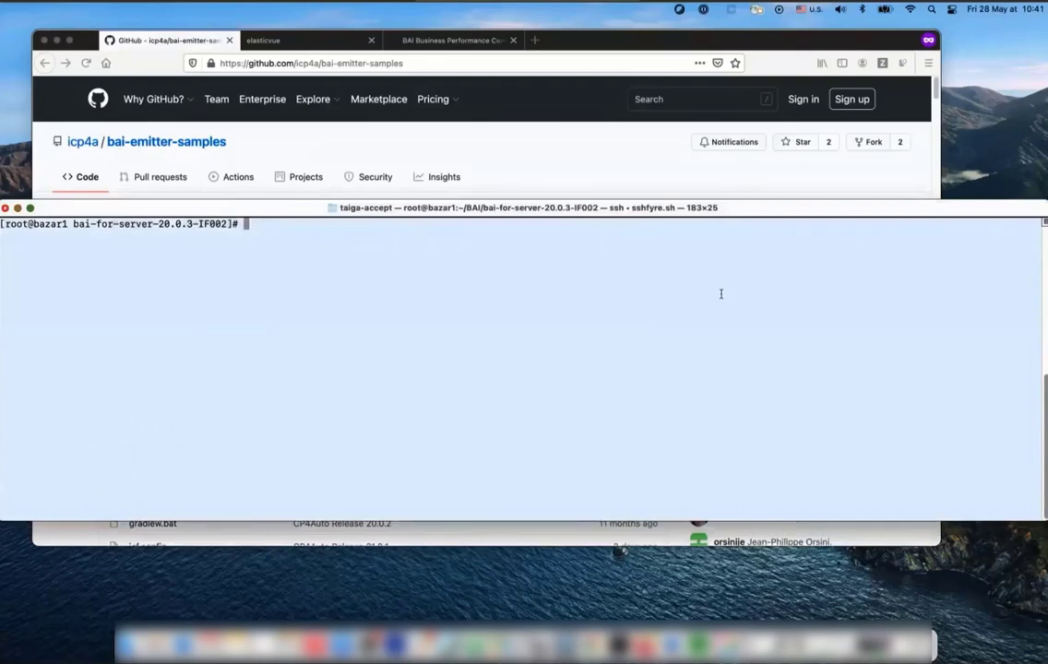
# Run docker ps to confirm no containers are running, then bring up the bai-emitter-samples repo page.
pyautogui.write('docker ps')
pyautogui.press('Return')
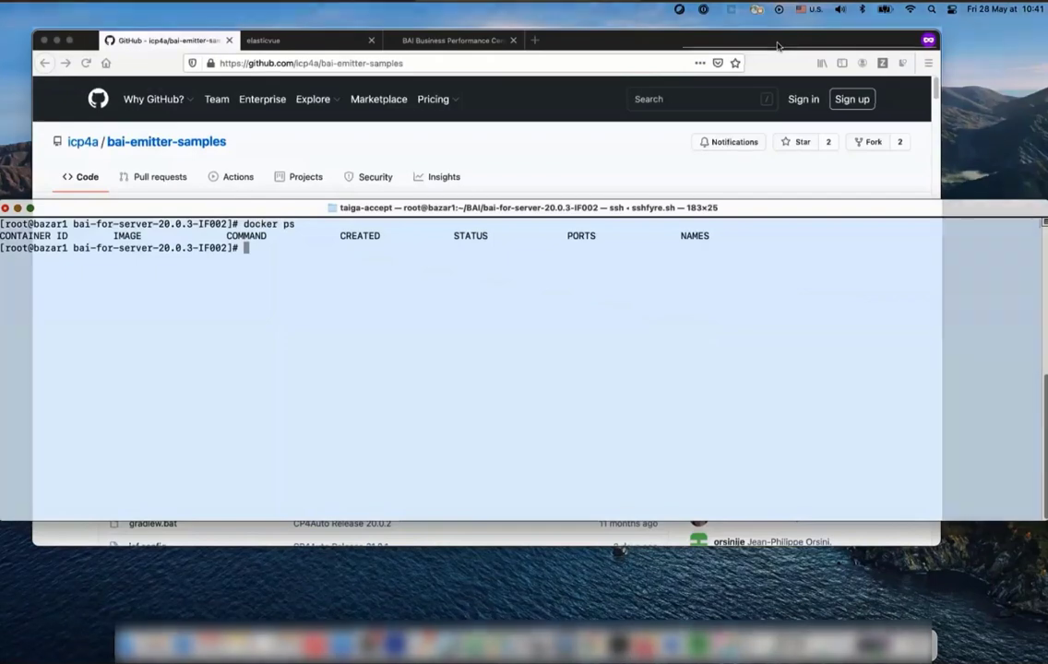
pyautogui.click(778, 46)
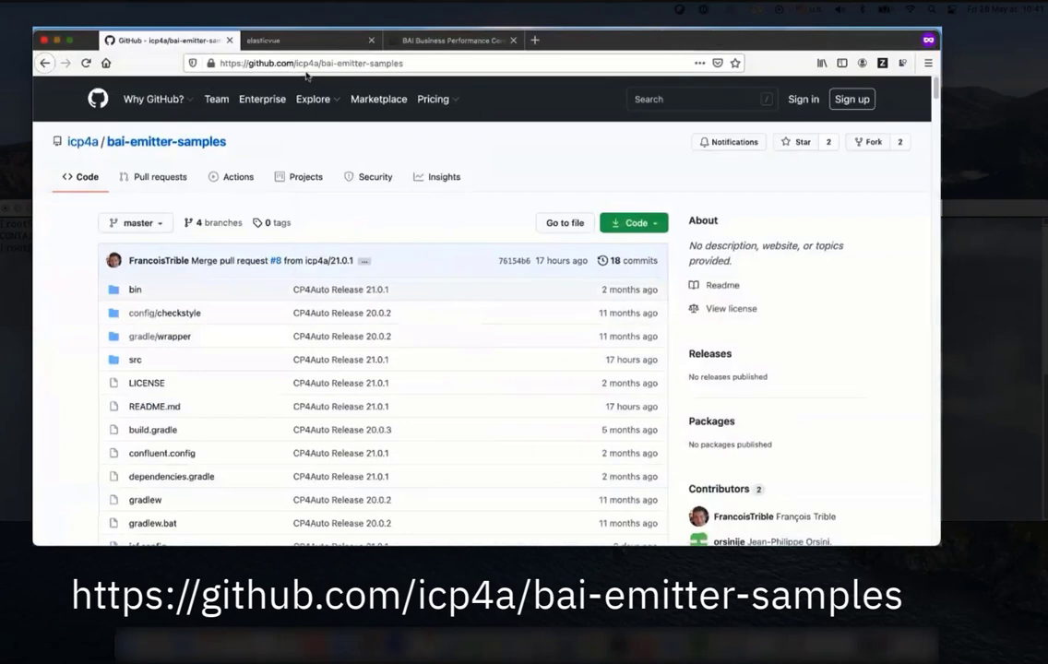
# Scroll the bai-emitter-samples README down to its table of contents.
pyautogui.scroll(-10, 397, 307)
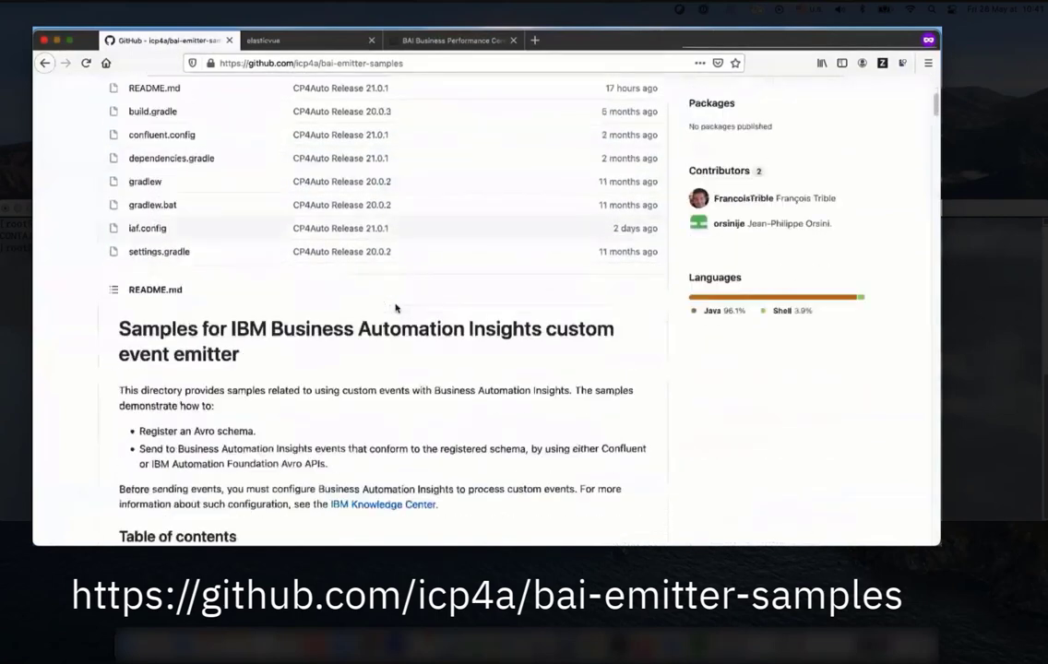
pyautogui.scroll(-8, 397, 307)
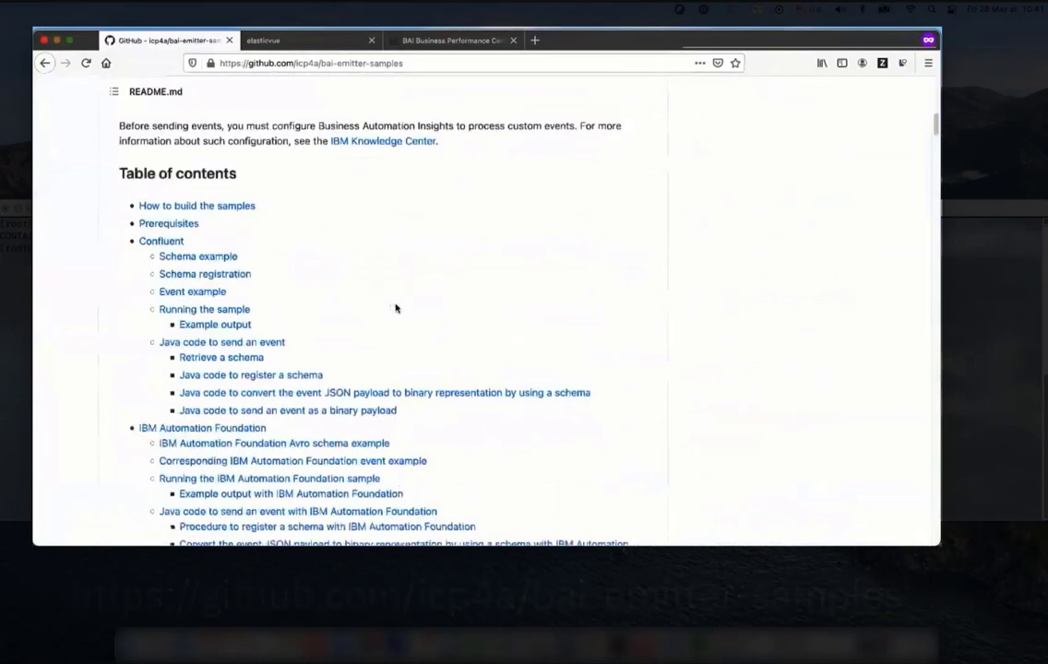
pyautogui.scroll(-3, 397, 307)
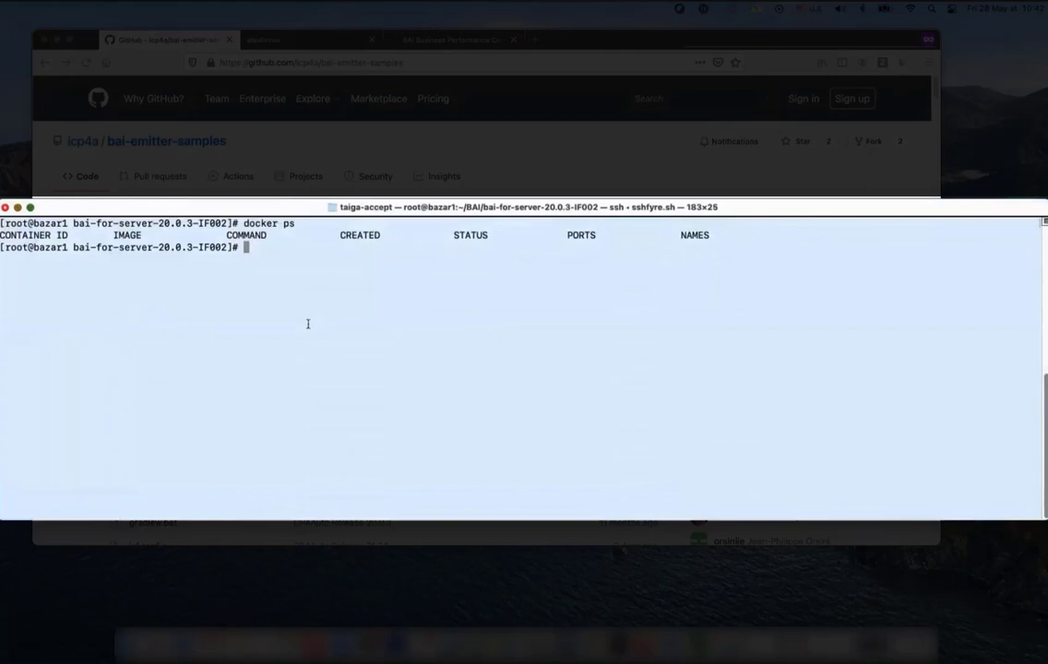
# Open config/flink/event-processor-config.yml in vi.
pyautogui.write('vi config/flink/')
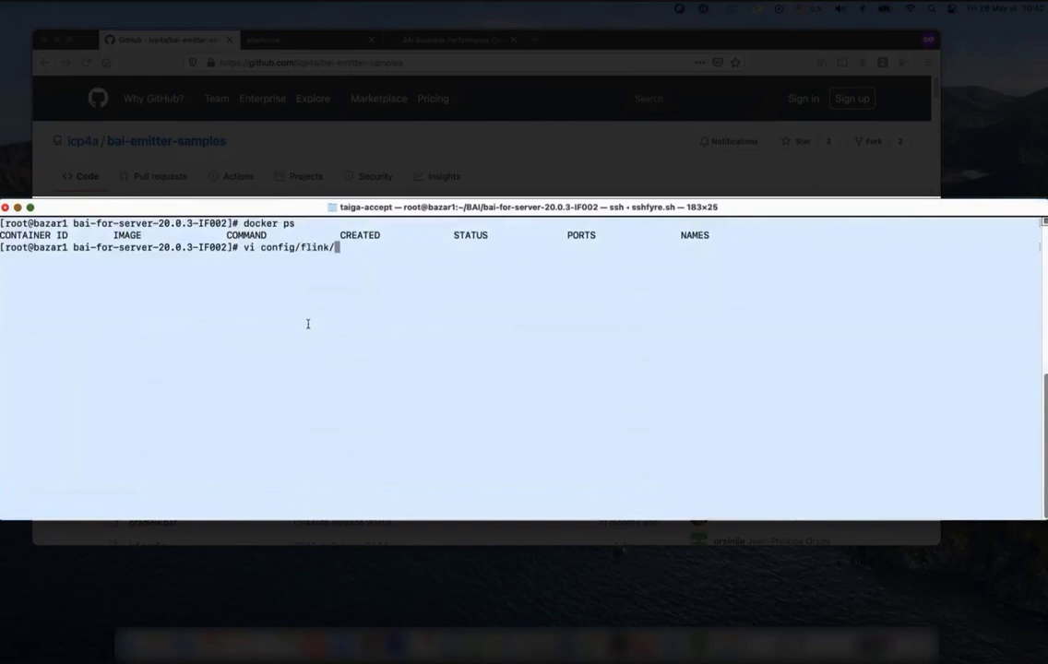
pyautogui.write('e')
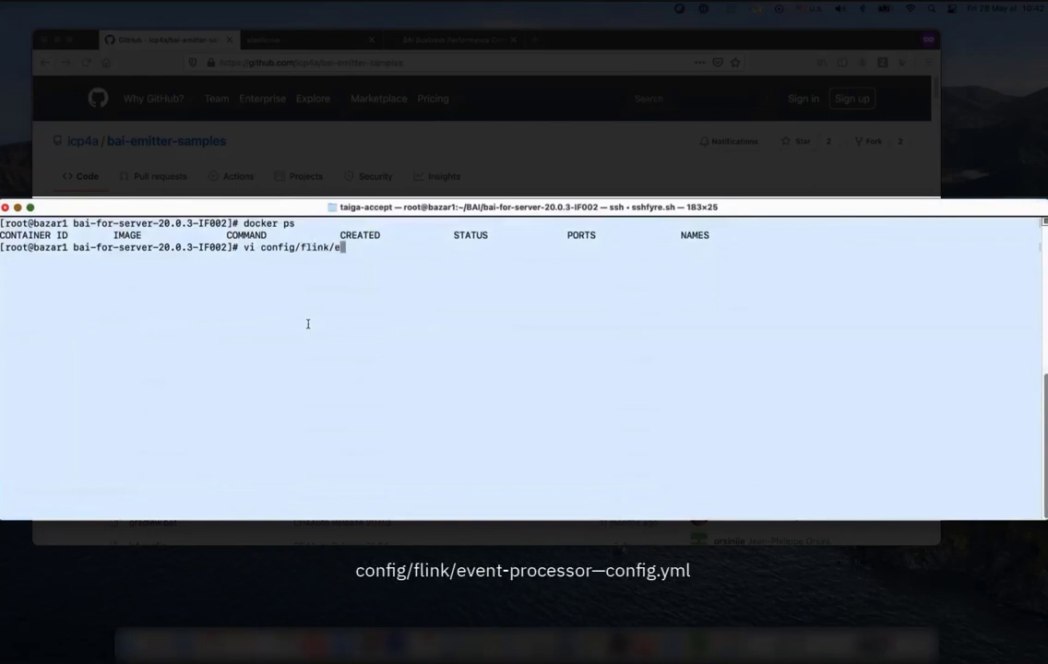
pyautogui.press('Tab')
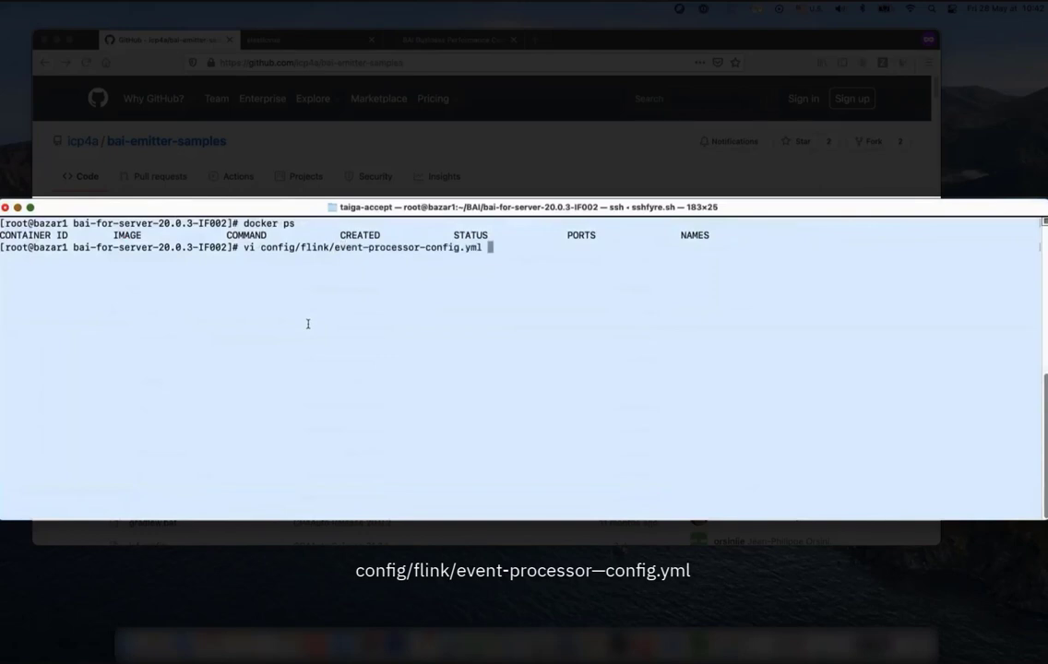
pyautogui.press('Return')
# Paste a generic-schema topic and index entry below the bai entry, align it, and save with :x.
pyautogui.press('Down')
pyautogui.press('Down')
pyautogui.press('Down')
pyautogui.press('Down')
pyautogui.press('Down')
pyautogui.press('Down')
pyautogui.press('Down')
pyautogui.press('Down')
pyautogui.press('Down')
pyautogui.press('Down')
pyautogui.press('Down')
pyautogui.press('Down')
pyautogui.press('Down')
pyautogui.press('Down')
pyautogui.press('Down')
pyautogui.press('Down')
pyautogui.press('Down')
pyautogui.press('Down')
pyautogui.press('Down')
pyautogui.press('Down')
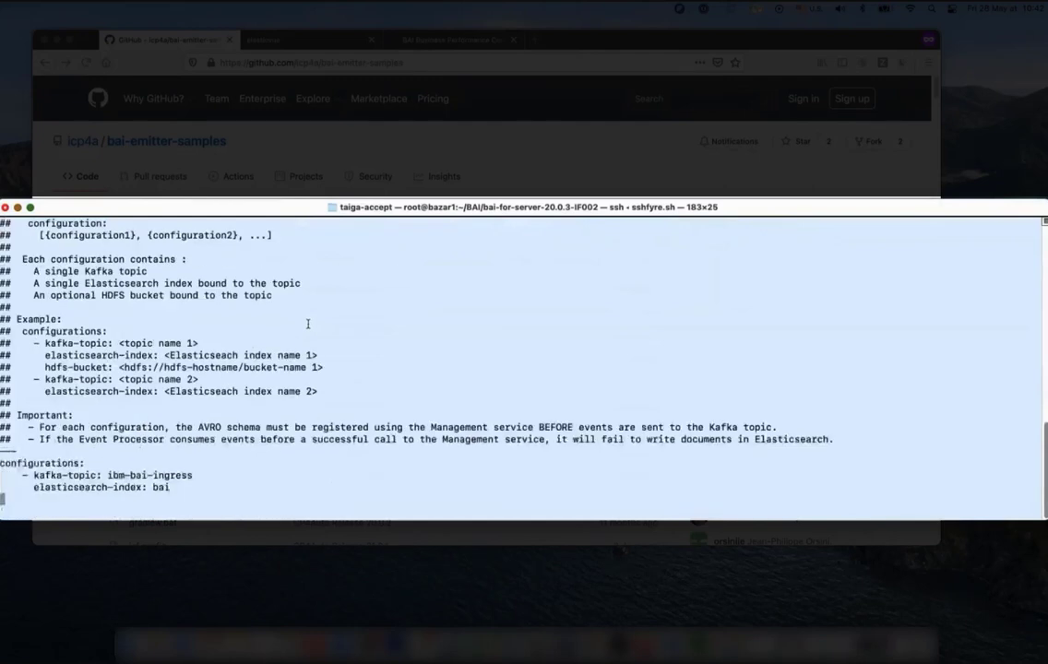
pyautogui.press('Up')
pyautogui.press('o')
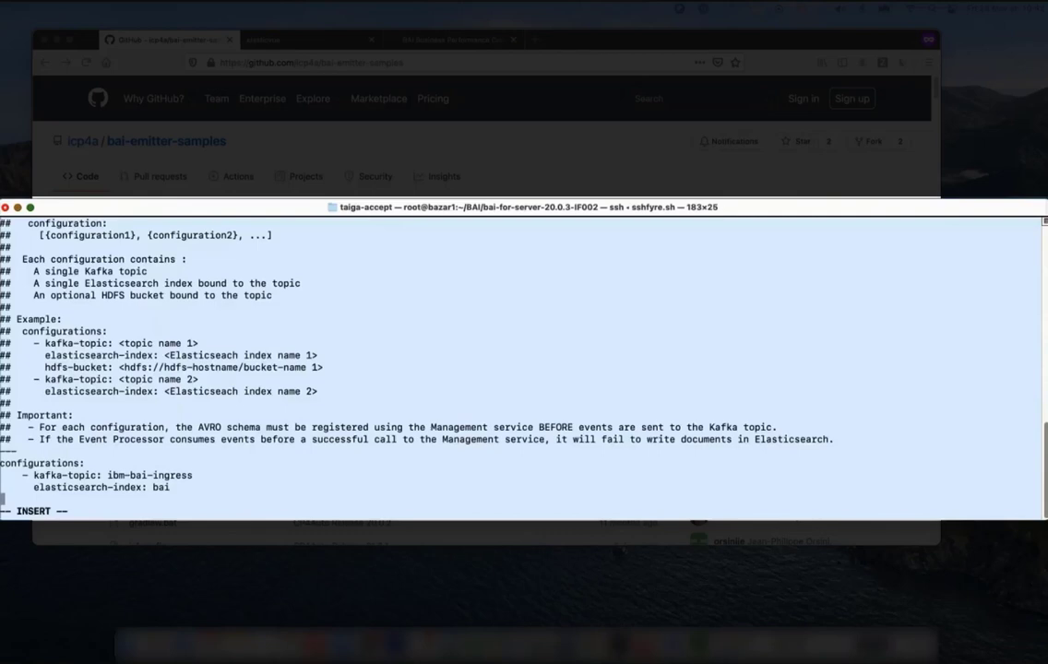
pyautogui.write('- kafka-topic: generic-schema     elasticsearch-index: generic-schema')
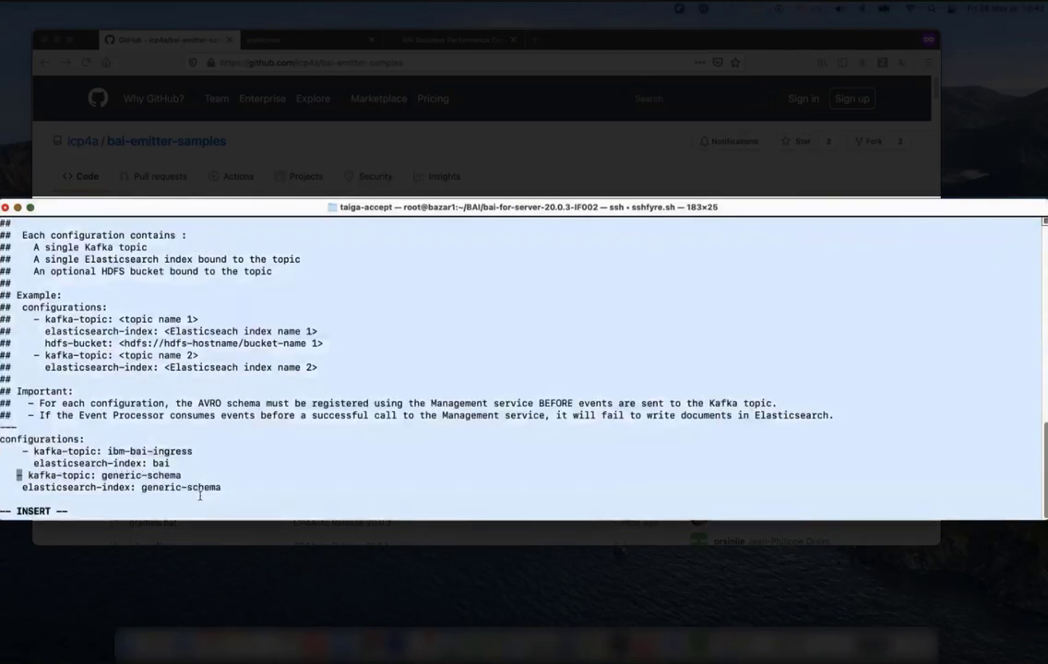
pyautogui.press('Down')
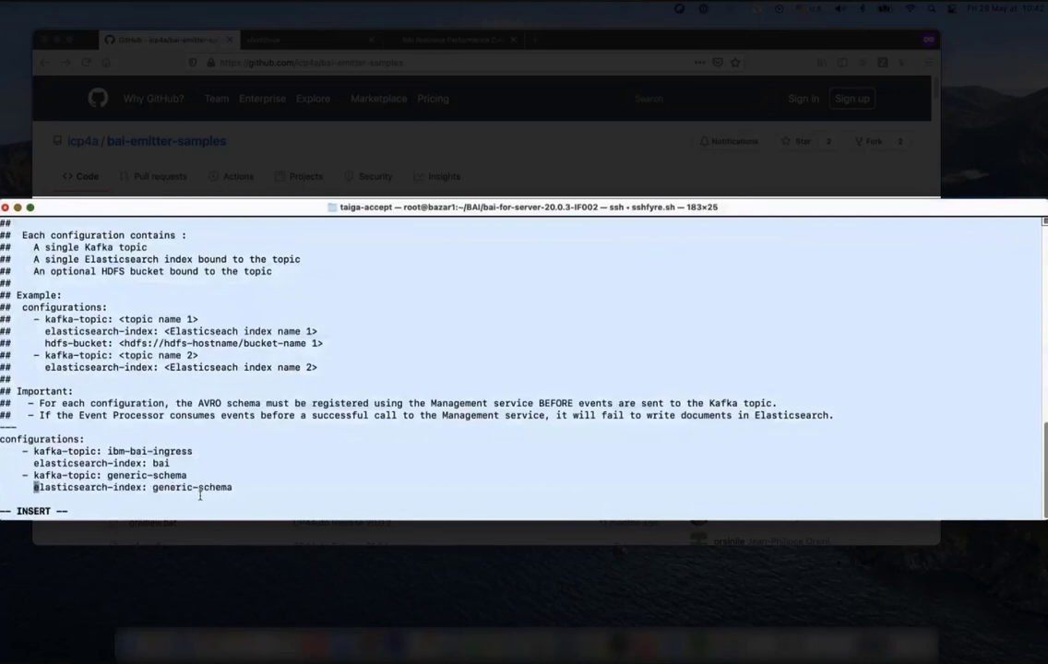
pyautogui.press('Escape')
pyautogui.write(':x')
pyautogui.press('Return')
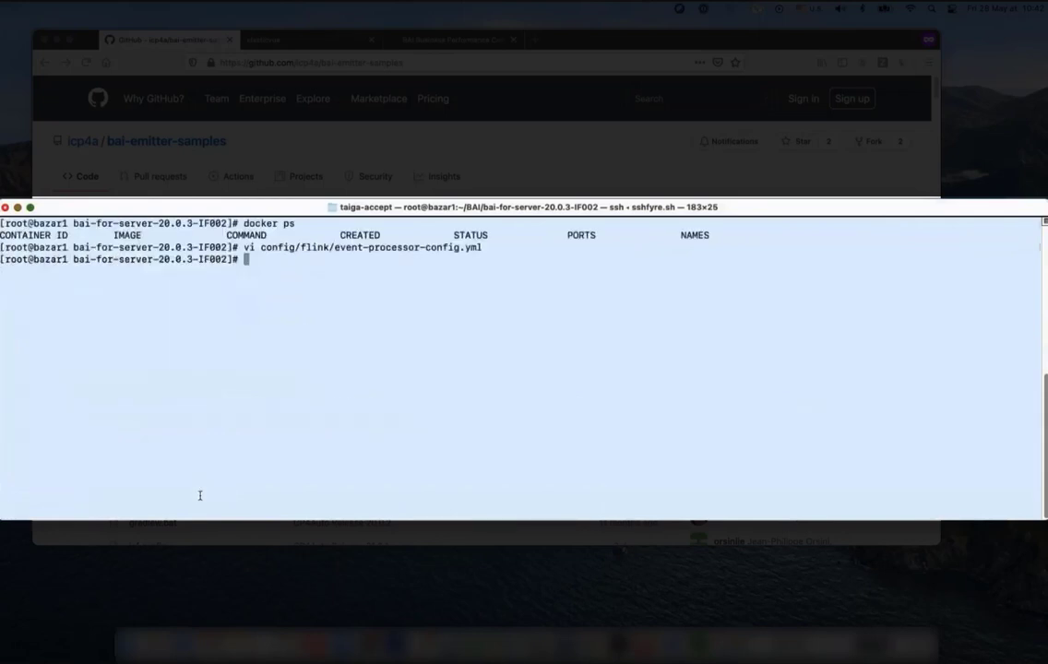
# Open config/bperfcenter/monitoring-sources.yml in vi.
pyautogui.write('vi')
pyautogui.write('co')
pyautogui.press('Tab')
pyautogui.write('b')
pyautogui.press('Tab')
pyautogui.write('m')
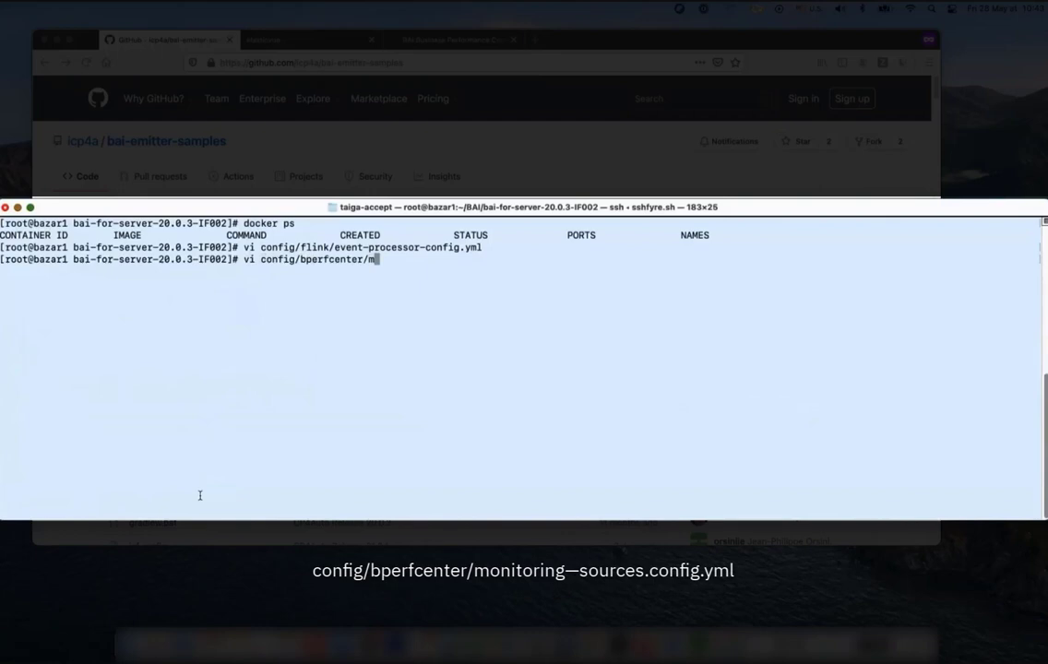
pyautogui.press('Tab')
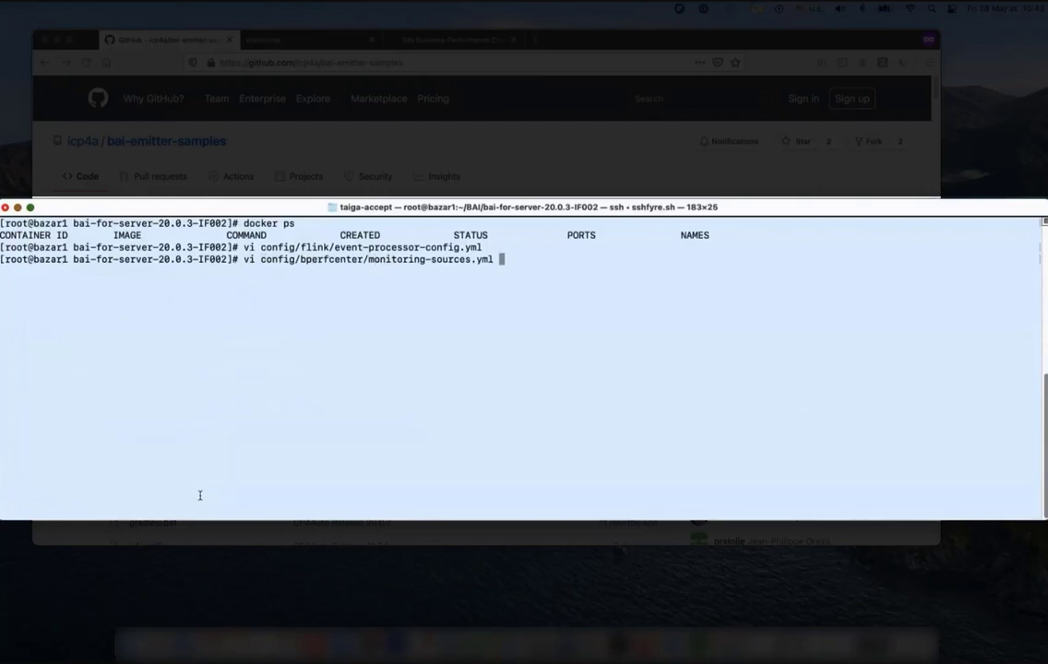
pyautogui.press('Return')
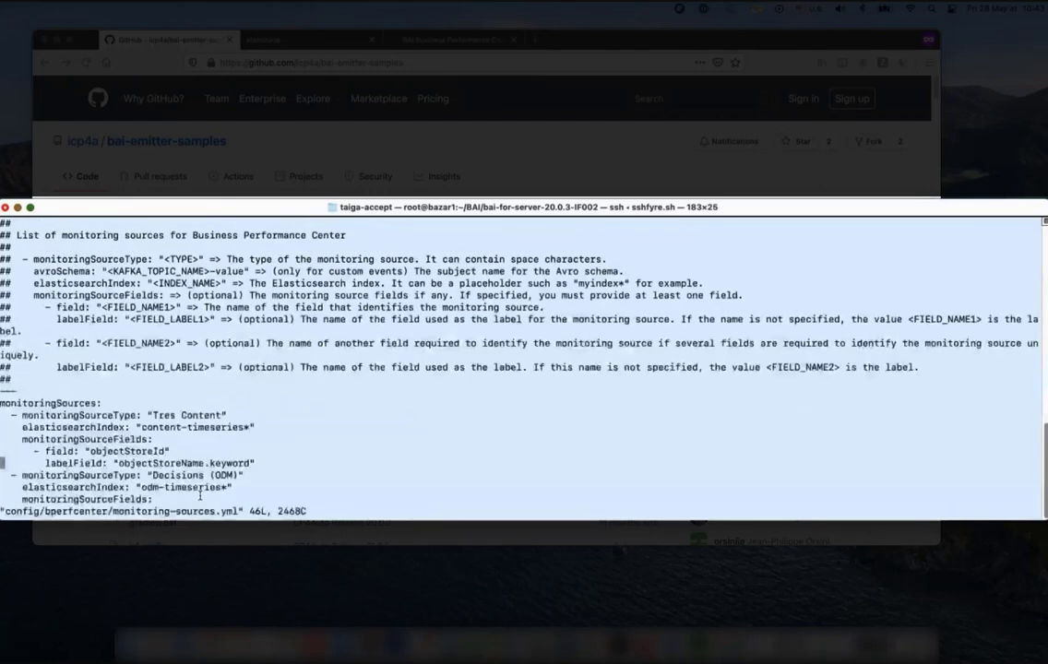
# Insert the Video of Custom Events monitoring source block with a leading list dash.
pyautogui.scroll(-8, 201, 496)
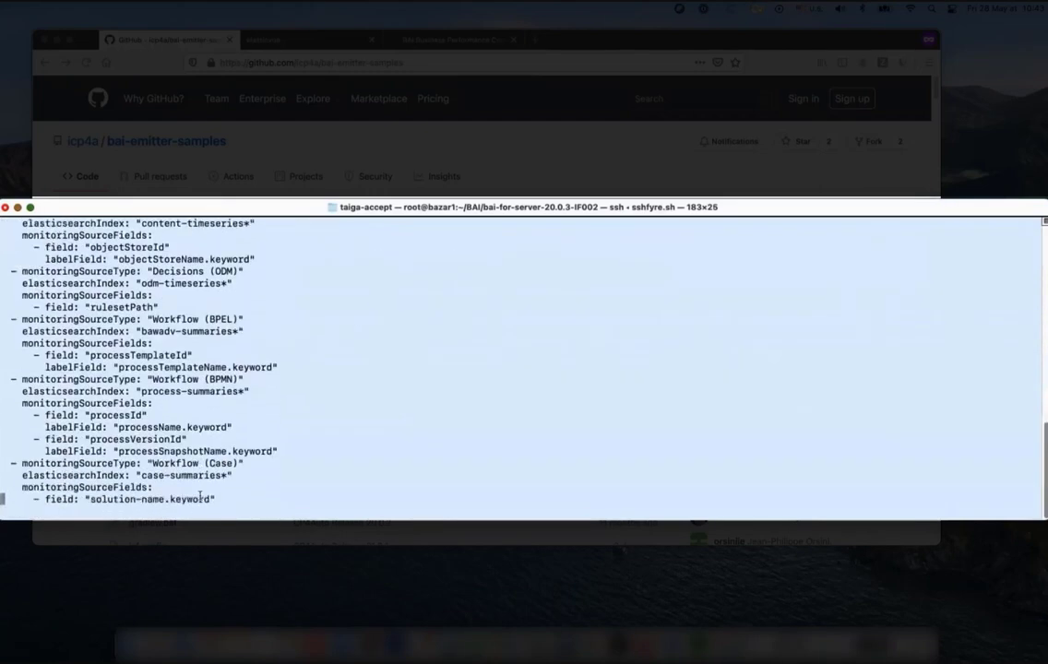
pyautogui.scroll(-2, 200, 496)
pyautogui.scroll(2, 200, 499)
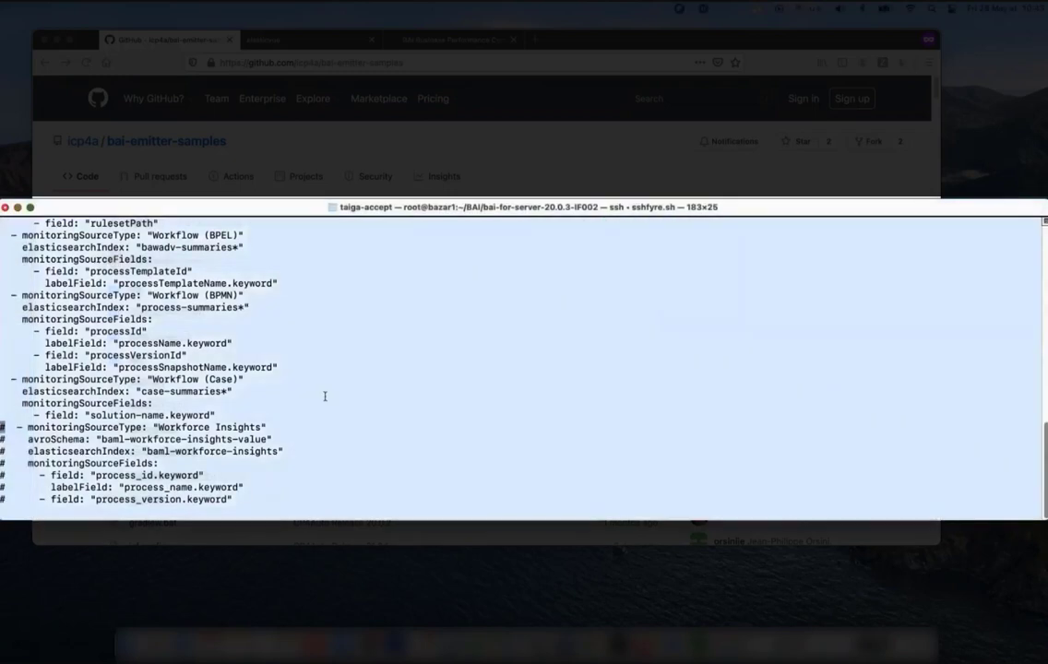
pyautogui.press('i')
pyautogui.write('- monitoringSourceType: "Video of Custom Events"   avroSchema: "generic-schema-value"   elasticsearchIndex: "generic-schema*"   monitoringSourceFields:     - field: "product_id.keyword"')
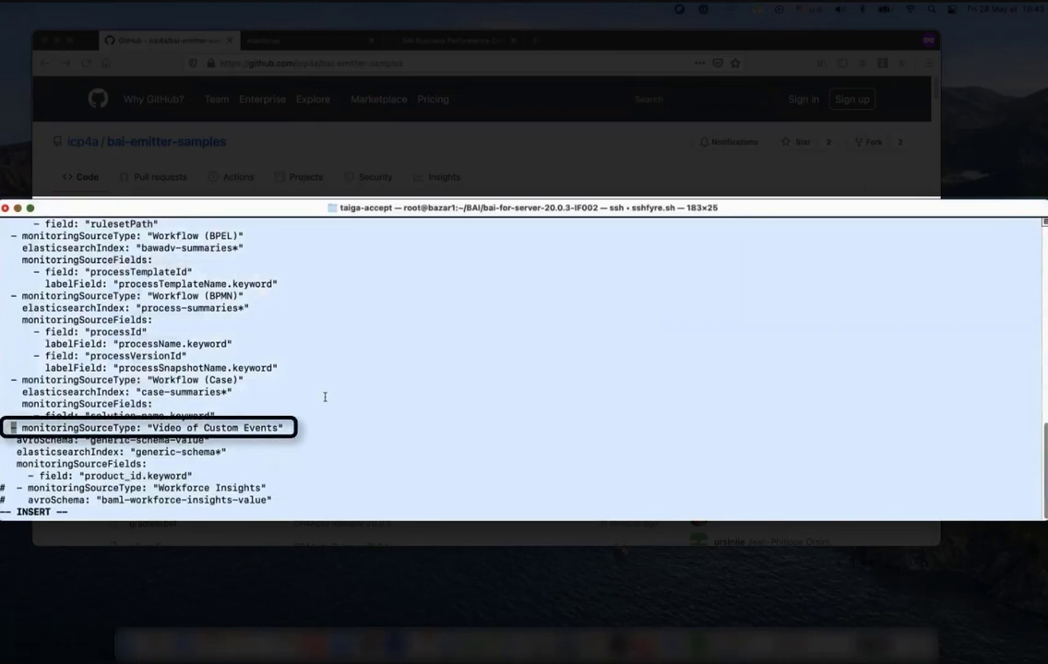
pyautogui.press('Delete')
pyautogui.write('-')
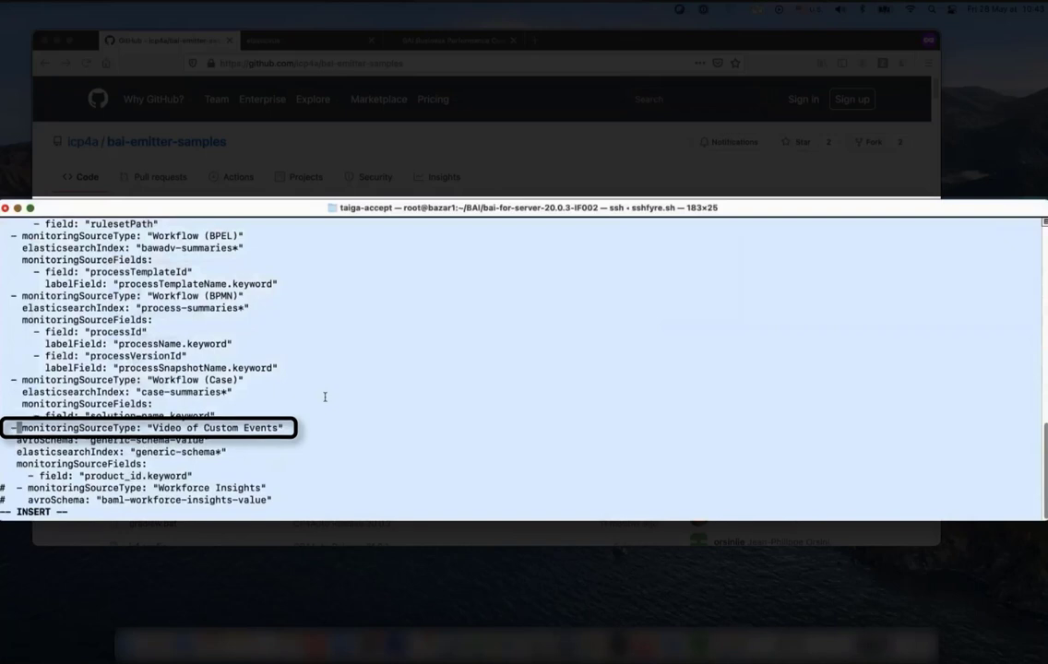
# Align the avroSchema, elasticsearchIndex, monitoringSourceFields and product_id.keyword lines, then save with :wq.
pyautogui.press('Down')
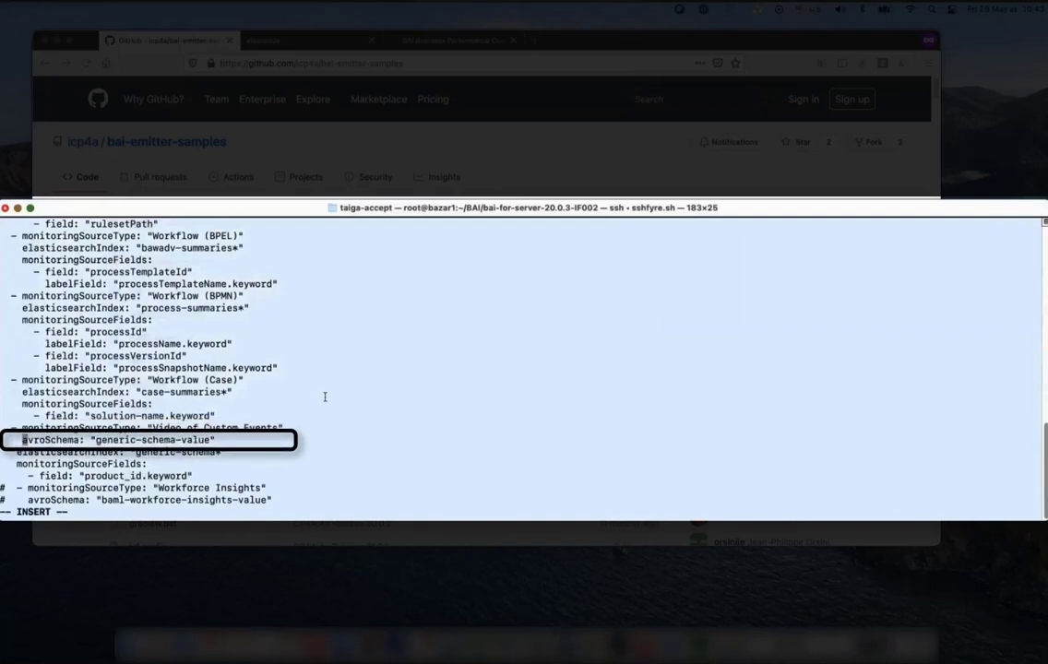
pyautogui.press('Down')
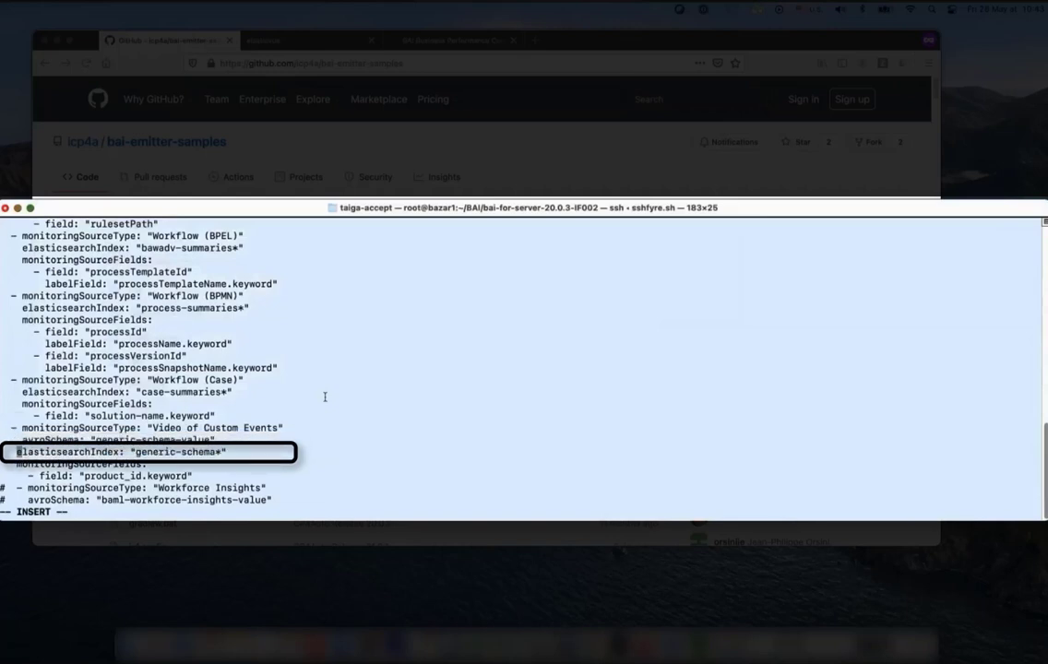
pyautogui.press('Down')
pyautogui.press('Left')
pyautogui.press('Down')
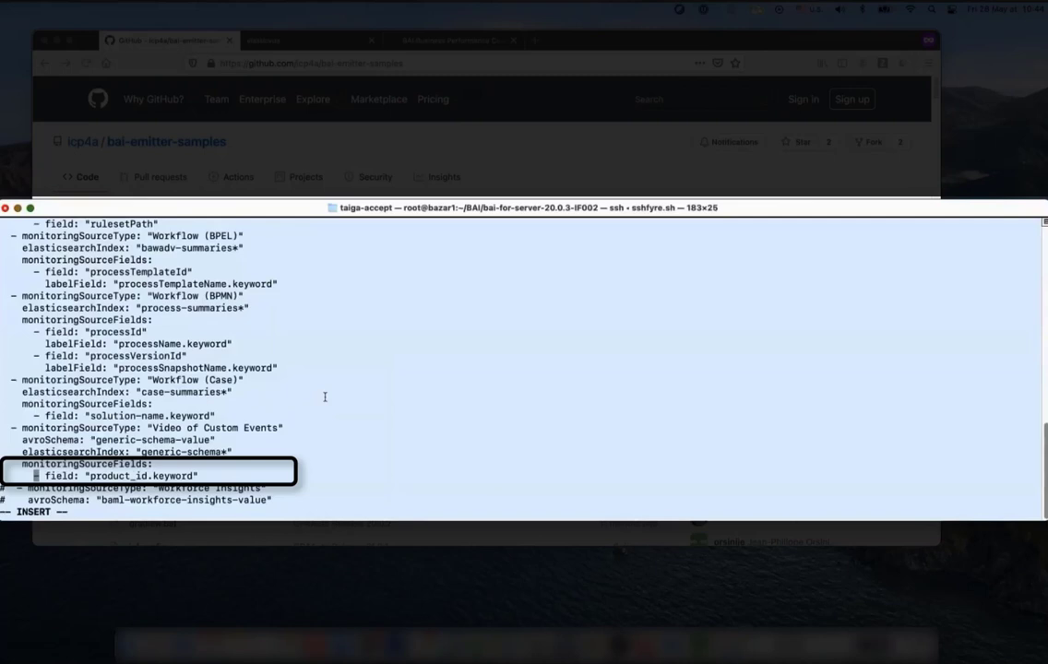
pyautogui.press('Escape')
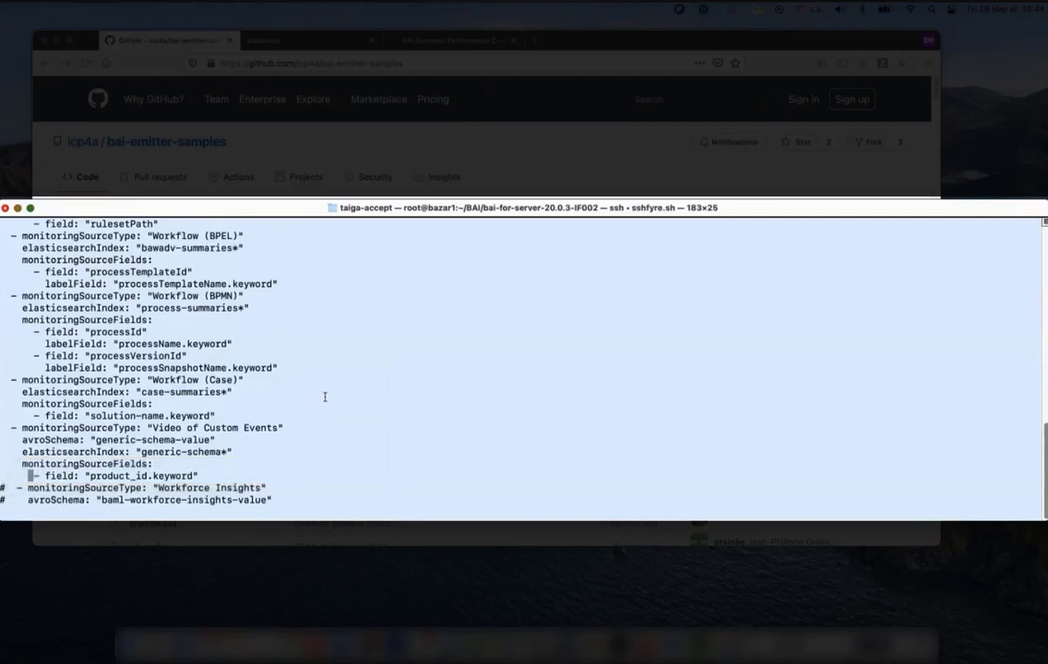
pyautogui.write(':wq')
pyautogui.press('Return')
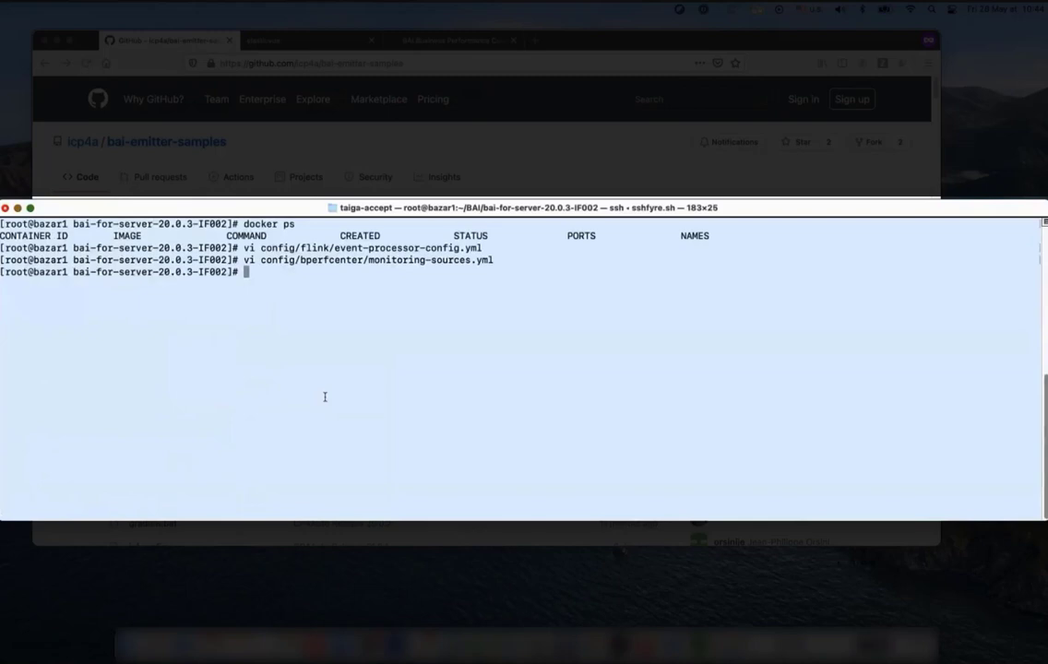
# Run ./bin/bai-start --acceptLicense to restart BAI for Server.
pyautogui.press('super+v')
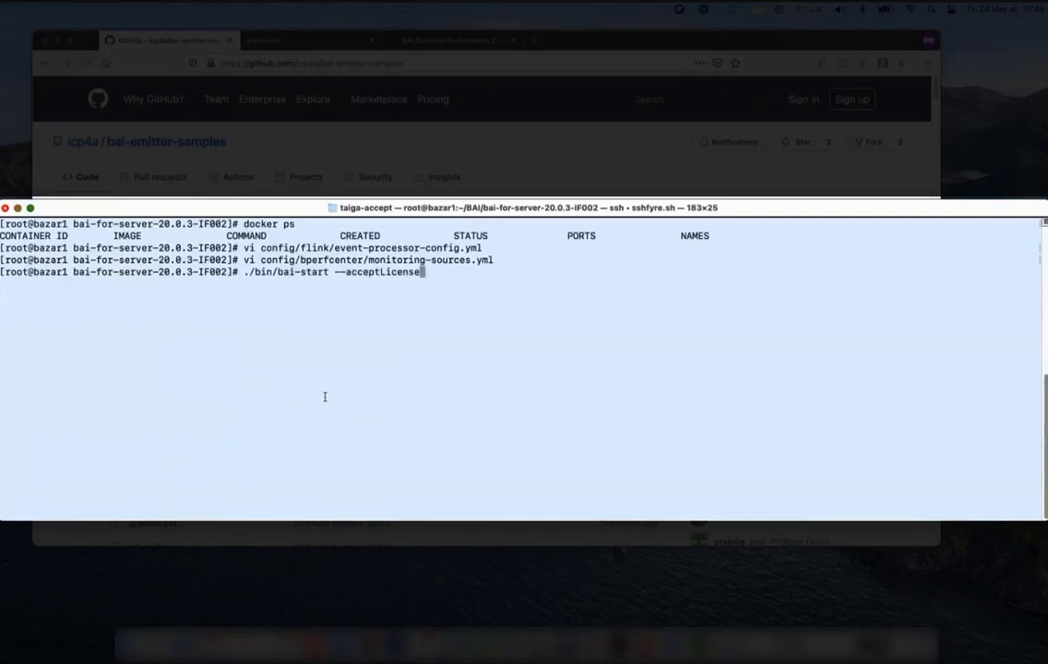
pyautogui.press('Return')
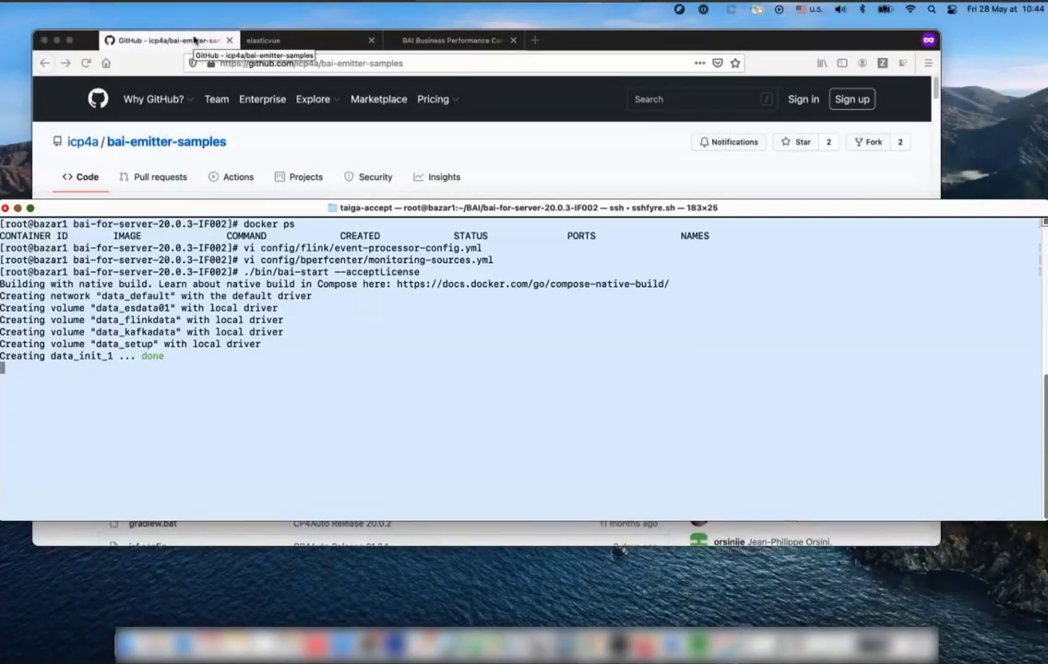
# Copy the repository's HTTPS clone URL from GitHub's Code menu and return to the terminal.
pyautogui.click(194, 41)
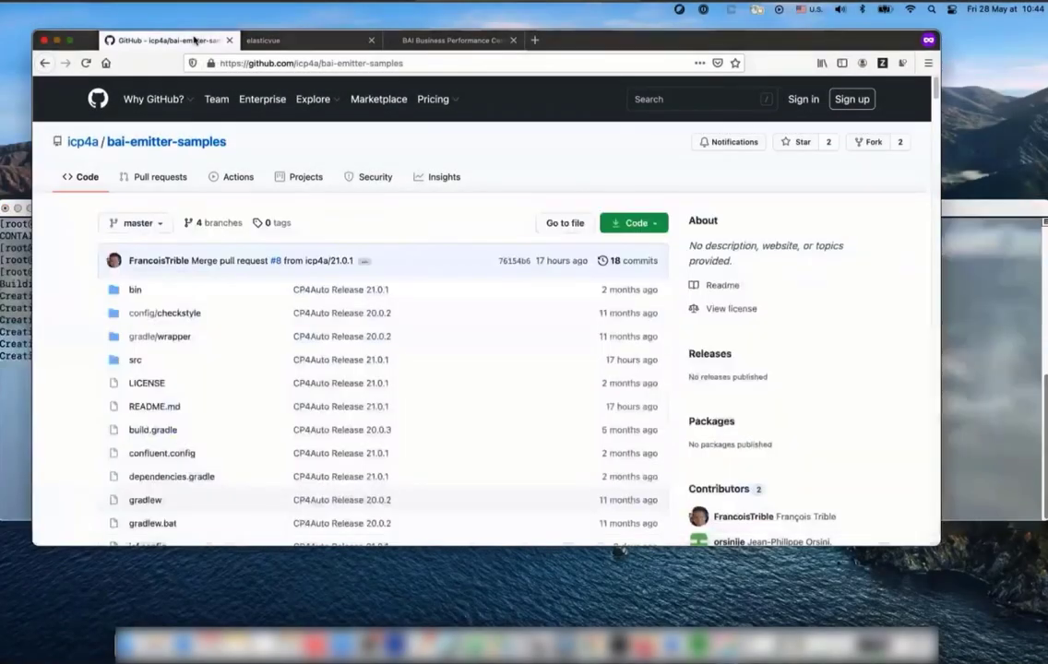
pyautogui.click(636, 225)
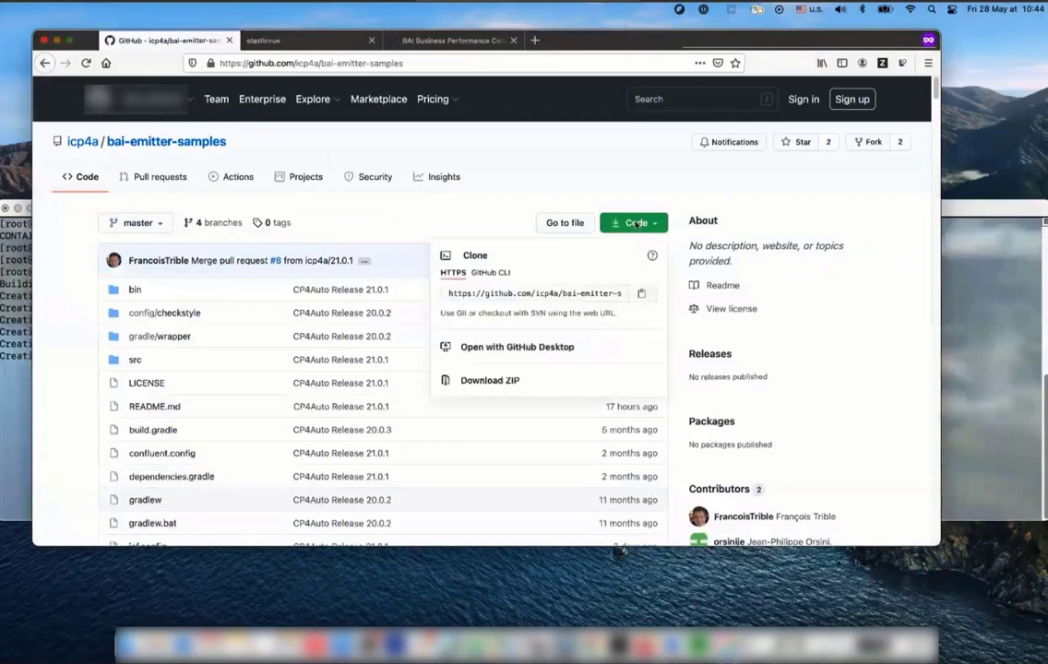
pyautogui.click(643, 295)
pyautogui.click(966, 211)
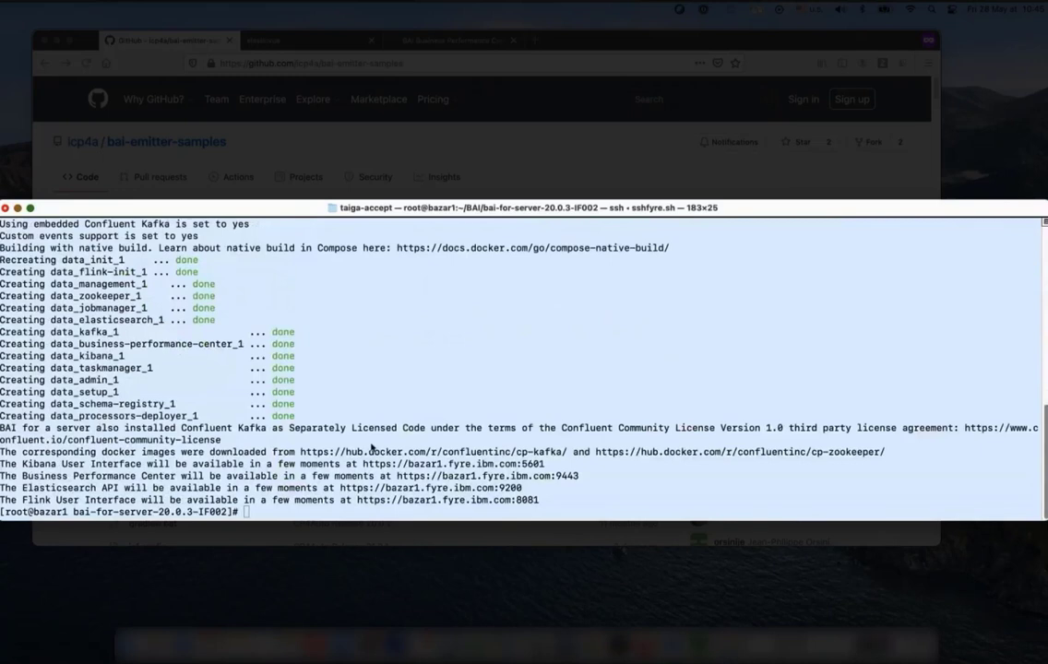
# List the running BAI containers with docker ps and begin a mkdir command.
pyautogui.click(372, 447)
pyautogui.write('docker ps')
pyautogui.press('Return')
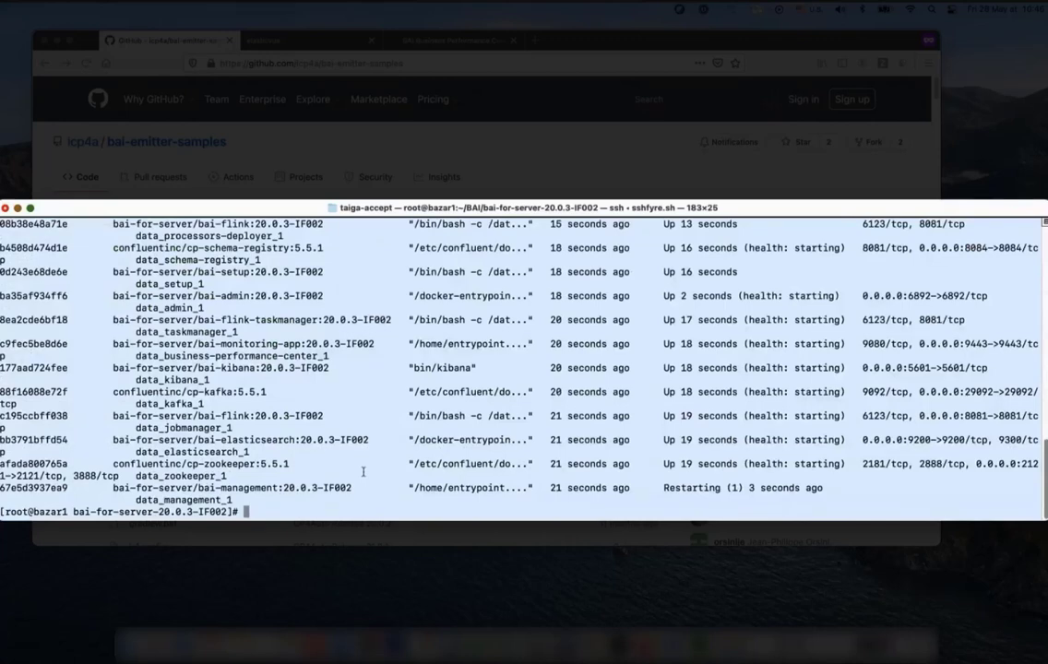
pyautogui.write('mkdir')
# Create a temp folder and move into it.
pyautogui.write('temp')
pyautogui.press('Return')
pyautogui.write('cd temp')
pyautogui.press('Return')
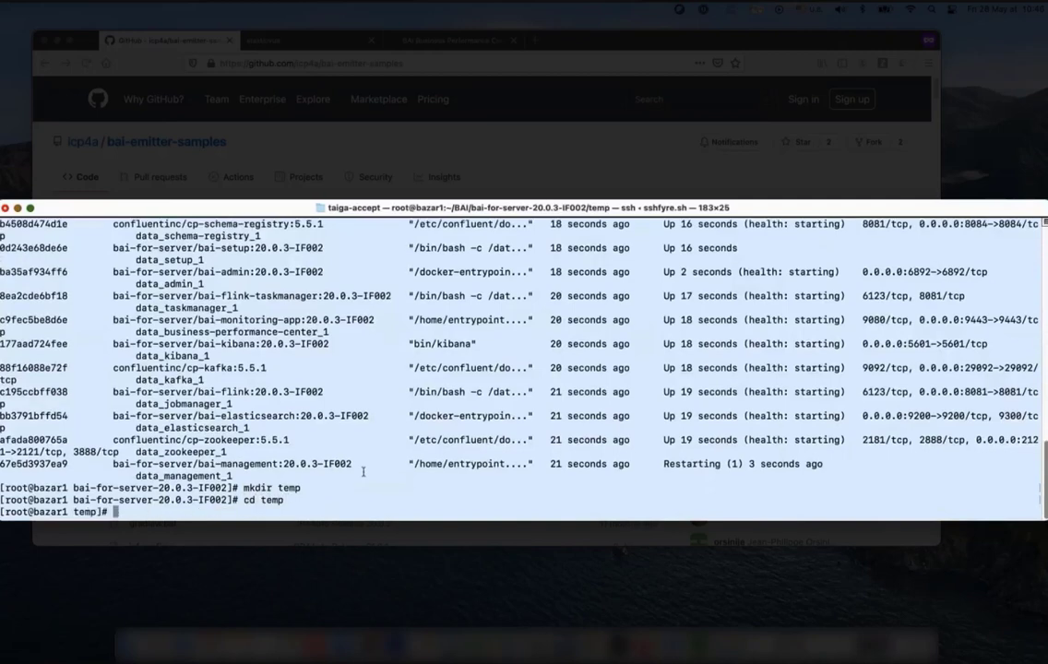
# Git clone bai-emitter-samples with the copied HTTPS URL and enter the cloned folder.
pyautogui.write('git clone')
pyautogui.press('super+v')
pyautogui.press('Return')
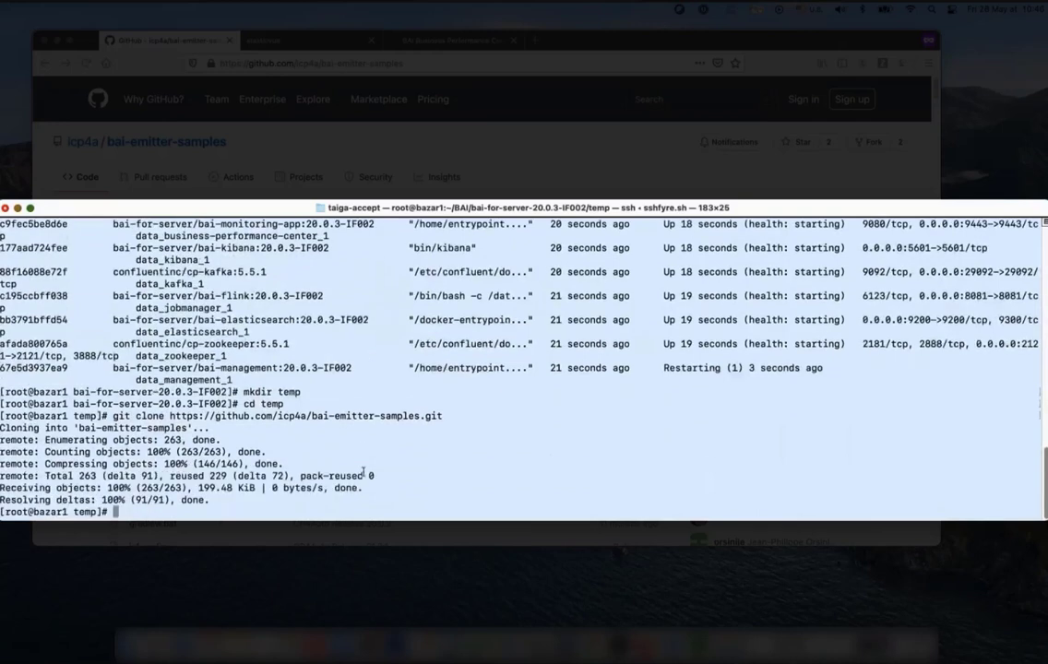
pyautogui.write('cd bai-emitter-samples/')
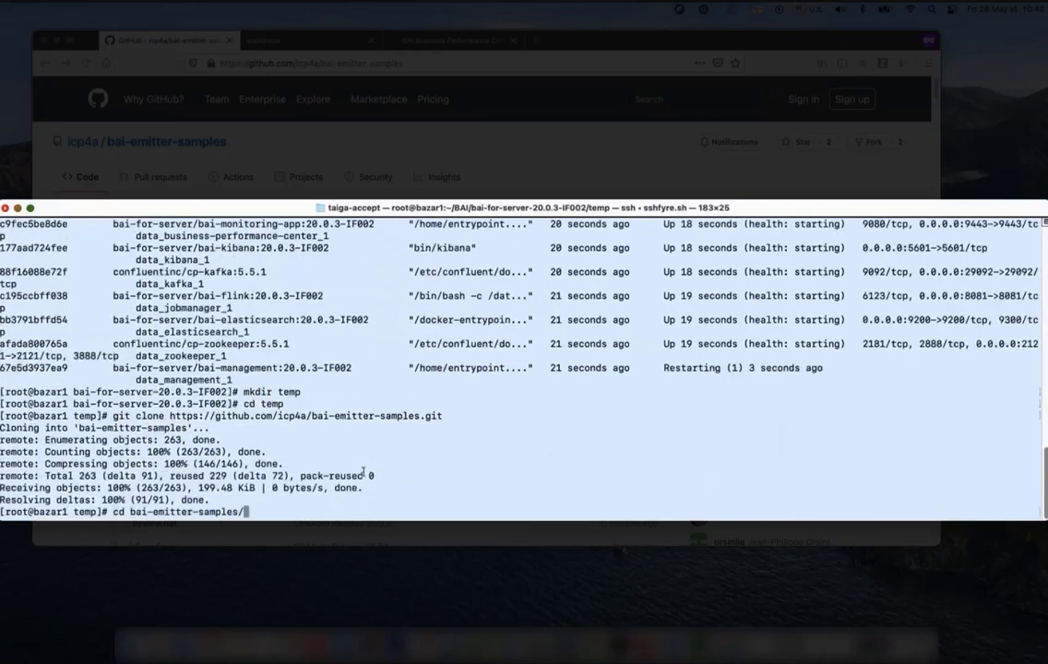
pyautogui.press('Return')
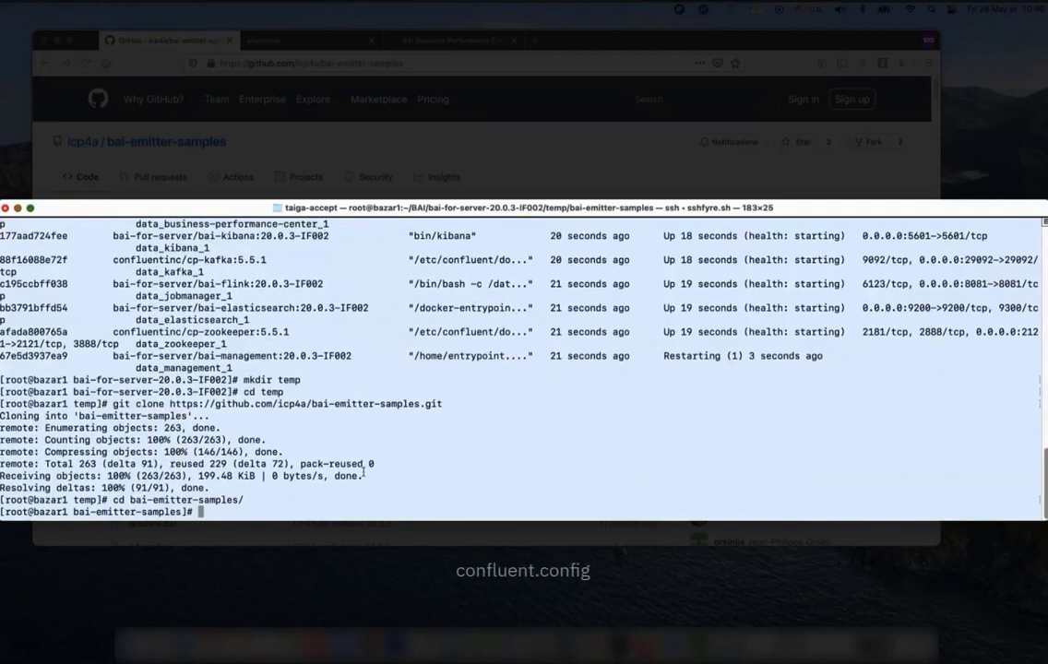
# Open confluent.config in vi.
pyautogui.write('vi conf')
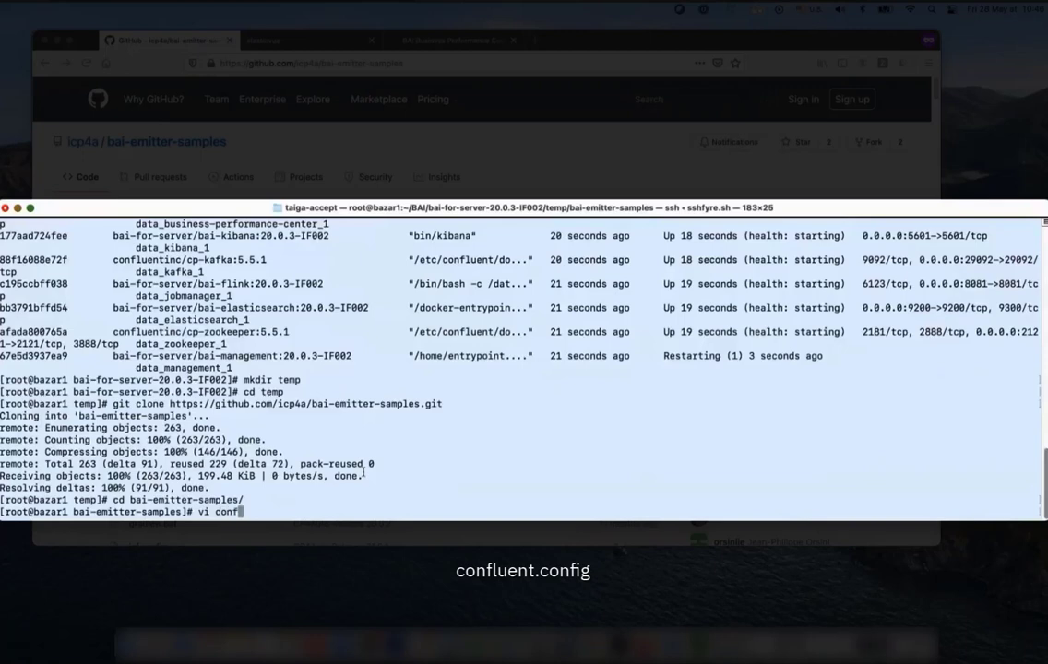
pyautogui.press('Tab')
pyautogui.press('Return')
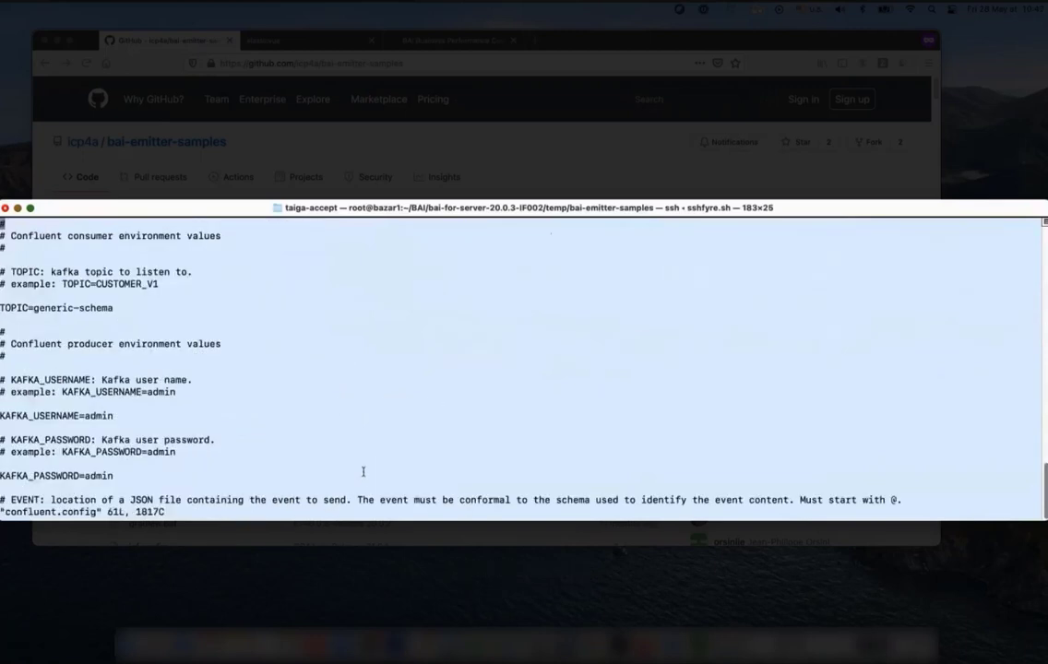
# Replace the default KAFKA_PASSWORD value with the Kafka account password.
pyautogui.press('Down')
pyautogui.press('Down')
pyautogui.press('Down')
pyautogui.press('Down')
pyautogui.press('Down')
pyautogui.press('Down')
pyautogui.press('Down')
pyautogui.press('Down')
pyautogui.press('Down')
pyautogui.press('Down')
pyautogui.press('Down')
pyautogui.press('Down')
pyautogui.press('Down')
pyautogui.press('Down')
pyautogui.press('Down')
pyautogui.press('Down')
pyautogui.press('Down')
pyautogui.press('Down')
pyautogui.press('Right')
pyautogui.press('Right')
pyautogui.press('Right')
pyautogui.press('Right')
pyautogui.press('Right')
pyautogui.press('Right')
pyautogui.press('Right')
pyautogui.press('Right')
pyautogui.press('Right')
pyautogui.press('Right')
pyautogui.press('Right')
pyautogui.press('Right')
pyautogui.press('Right')
pyautogui.press('Right')
pyautogui.press('Right')
pyautogui.press('Right')
pyautogui.press('c')
pyautogui.press('w')
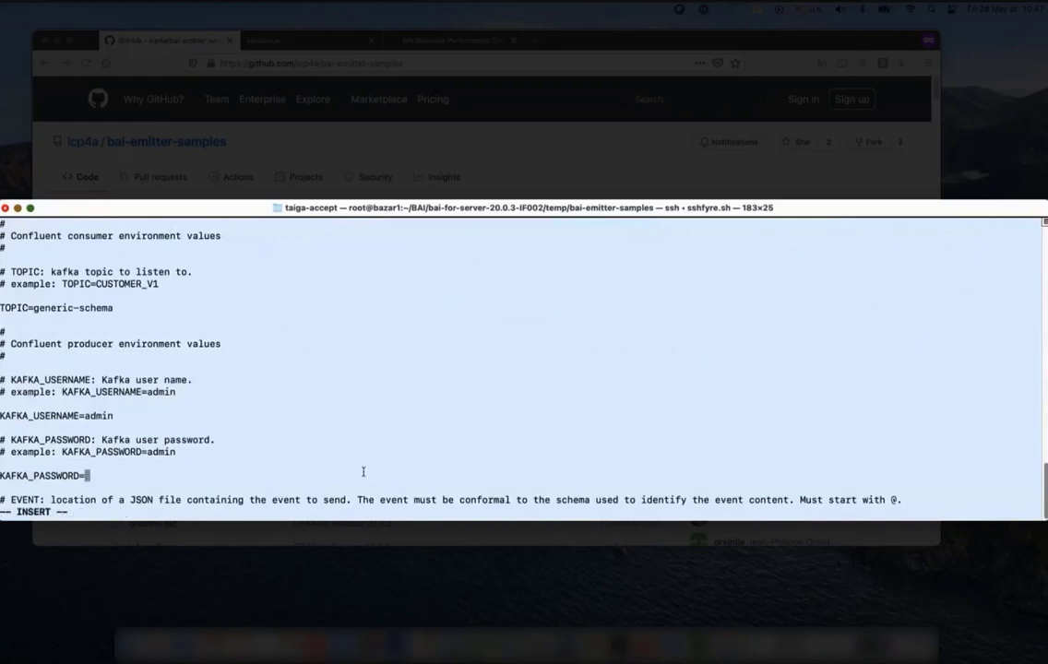
pyautogui.press('Escape')
# Paste the SCHEMA file path line and the management service URL and credential settings.
pyautogui.press('Down')
pyautogui.press('Down')
pyautogui.press('Down')
pyautogui.press('Down')
pyautogui.press('Down')
pyautogui.press('Down')
pyautogui.press('Down')
pyautogui.press('Down')
pyautogui.press('Down')
pyautogui.press('o')
pyautogui.press('super+v')
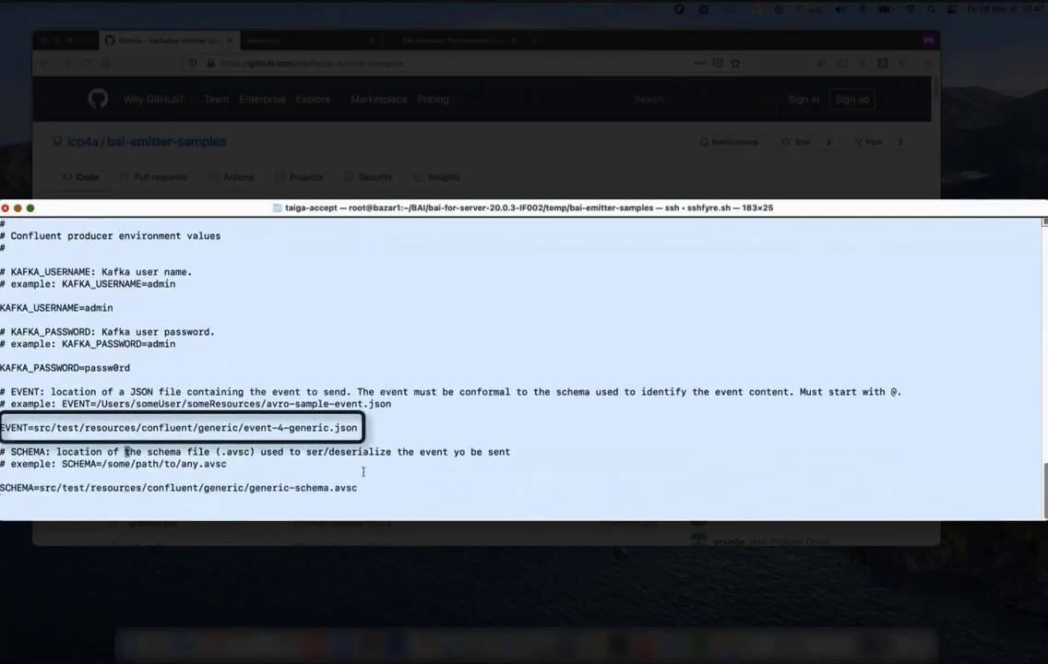
pyautogui.press('Up')
pyautogui.press('Up')
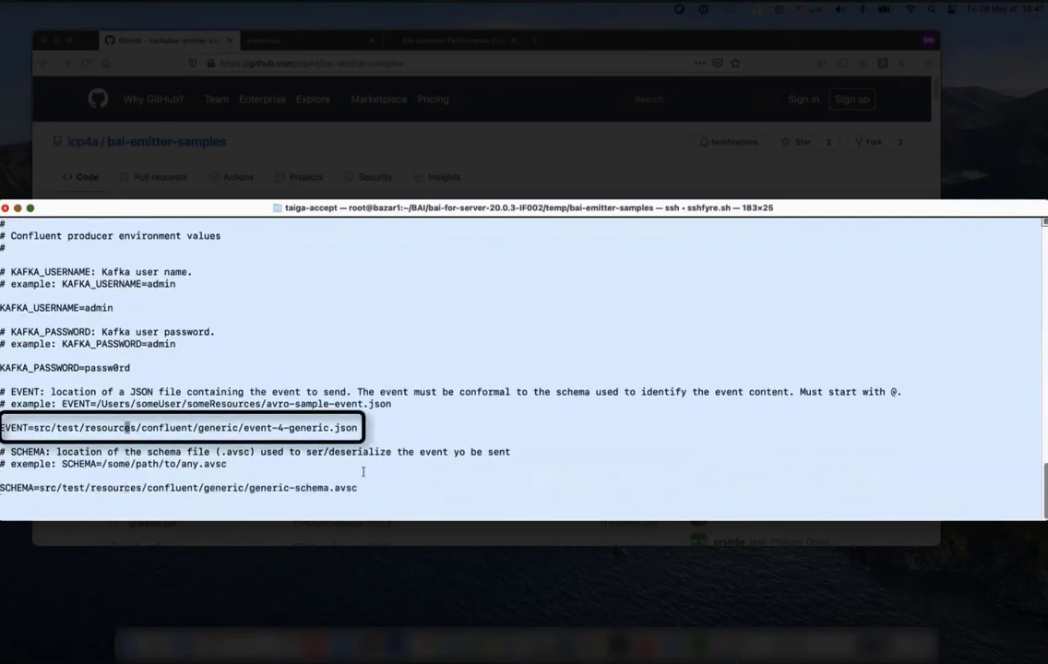
pyautogui.press('Down')
pyautogui.press('Down')
pyautogui.press('Down')
pyautogui.press('Down')
pyautogui.press('Down')
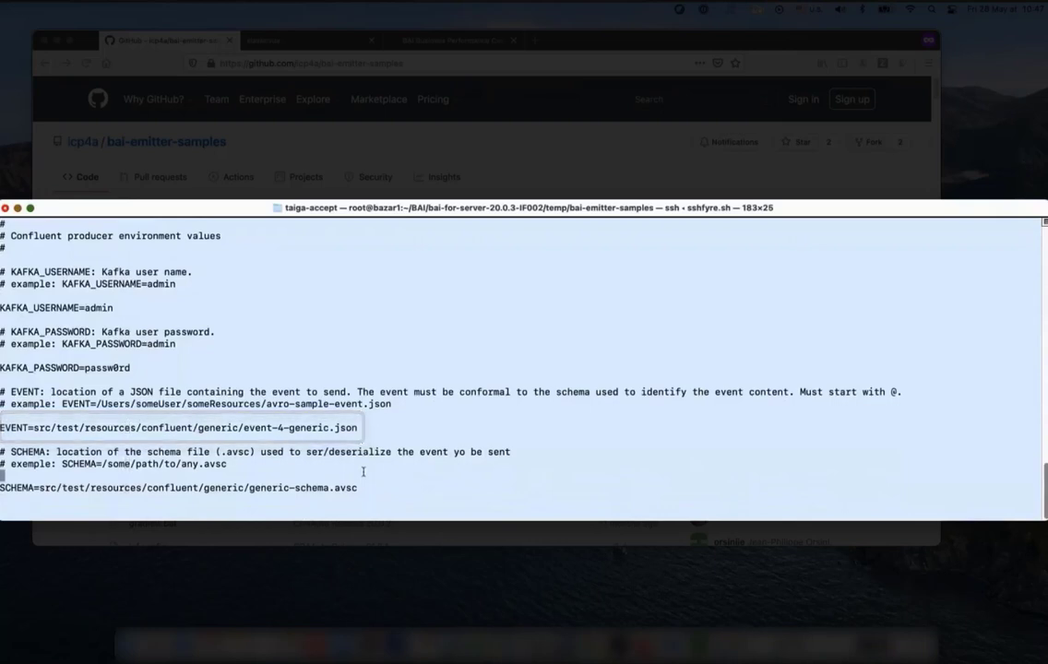
pyautogui.press('o')
pyautogui.press('super+v')
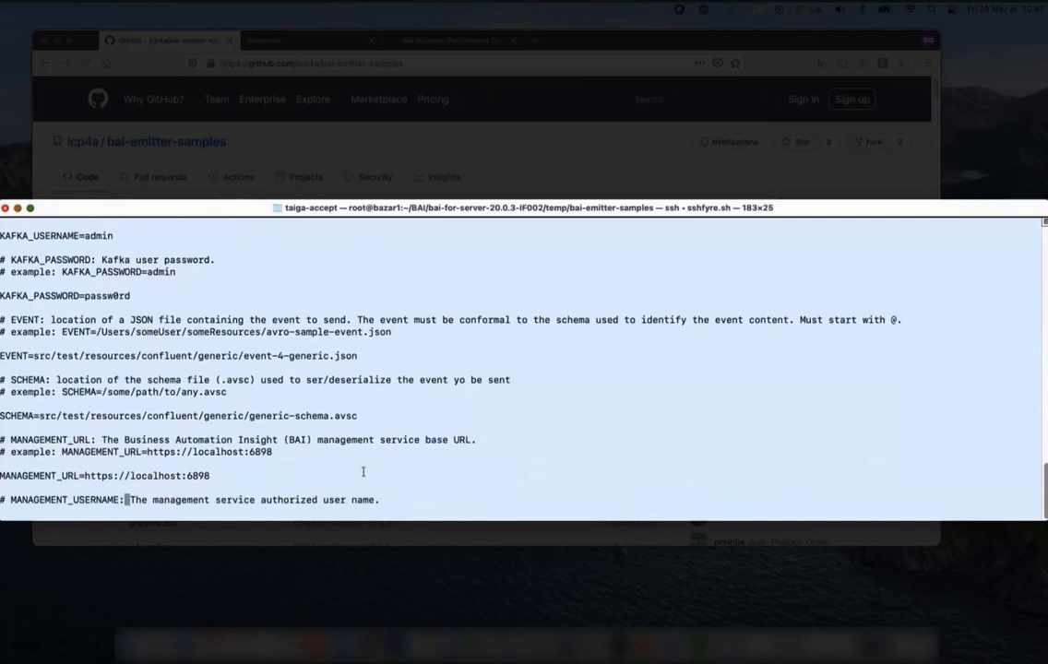
pyautogui.press('Down')
pyautogui.press('Down')
pyautogui.press('Down')
pyautogui.press('Down')
pyautogui.press('Down')
pyautogui.press('Down')
pyautogui.press('Down')
pyautogui.press('Down')
pyautogui.press('Down')
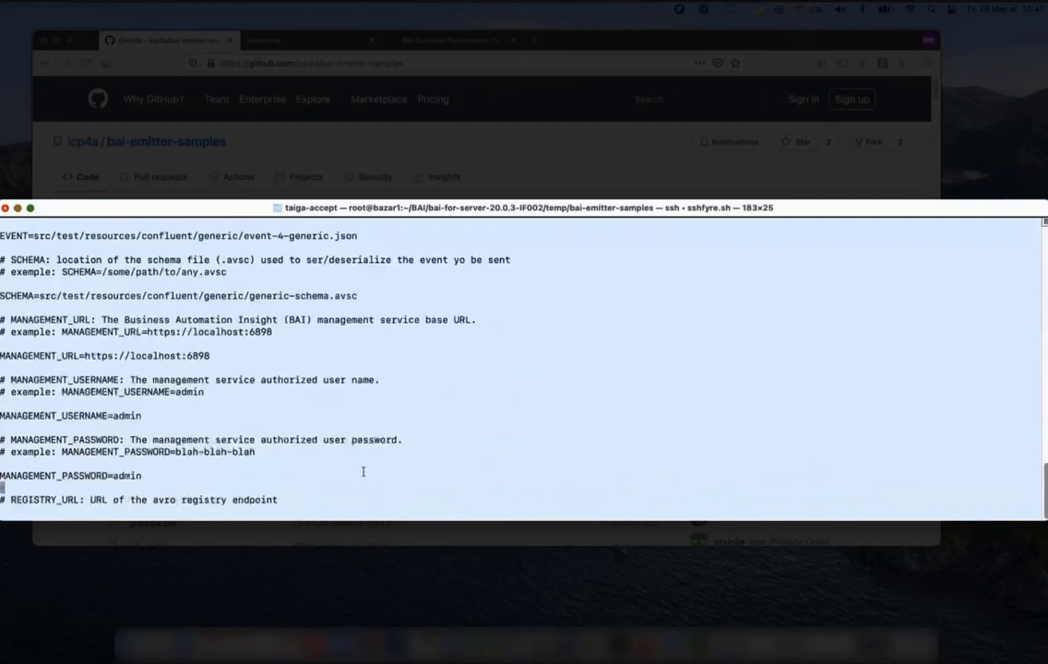
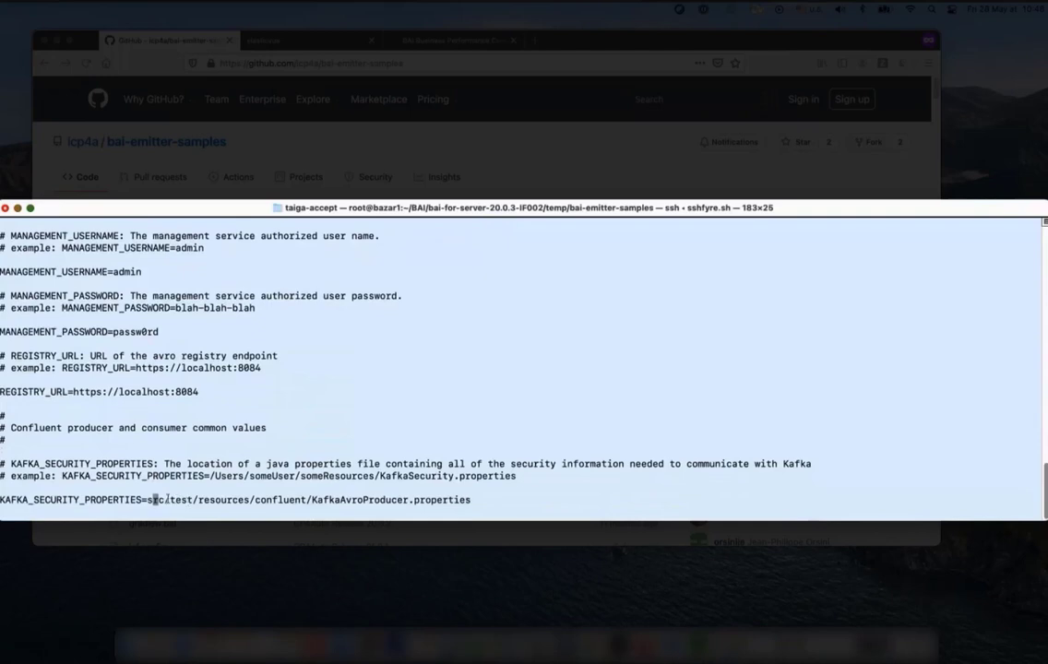
# Copy the KafkaAvroProducer.properties path and save confluent.config with :x.
pyautogui.moveTo(151, 499); pyautogui.dragTo(472, 499)
pyautogui.press('super+c')
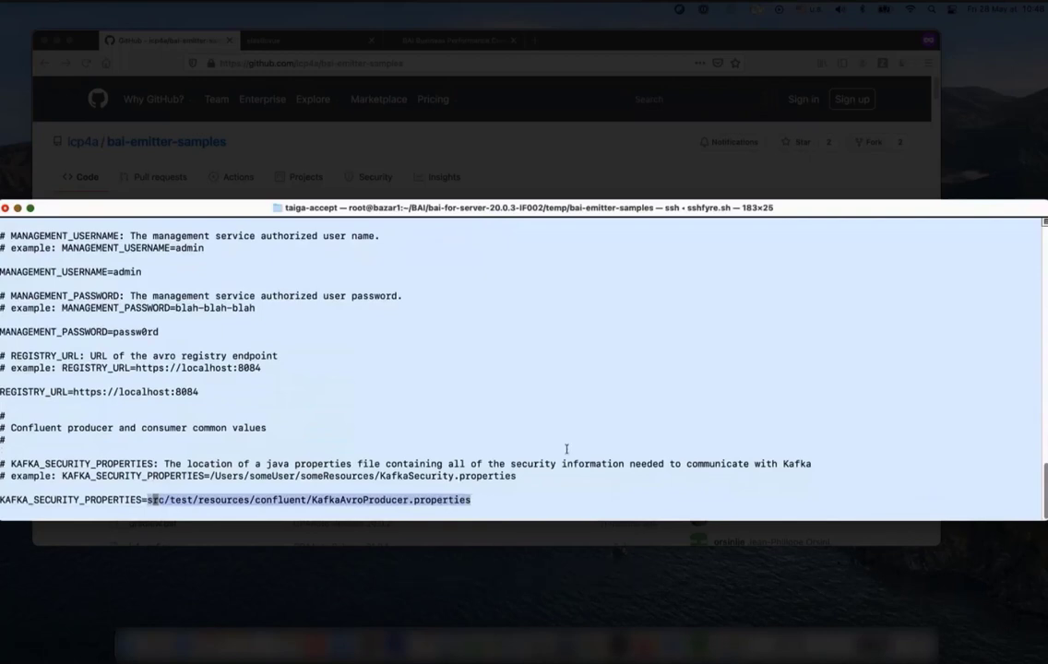
pyautogui.write(':x')
pyautogui.press('Return')
# Open src/test/resources/confluent/KafkaAvroProducer.properties in vi using the copied path.
pyautogui.write('vi')
pyautogui.press('super+v')
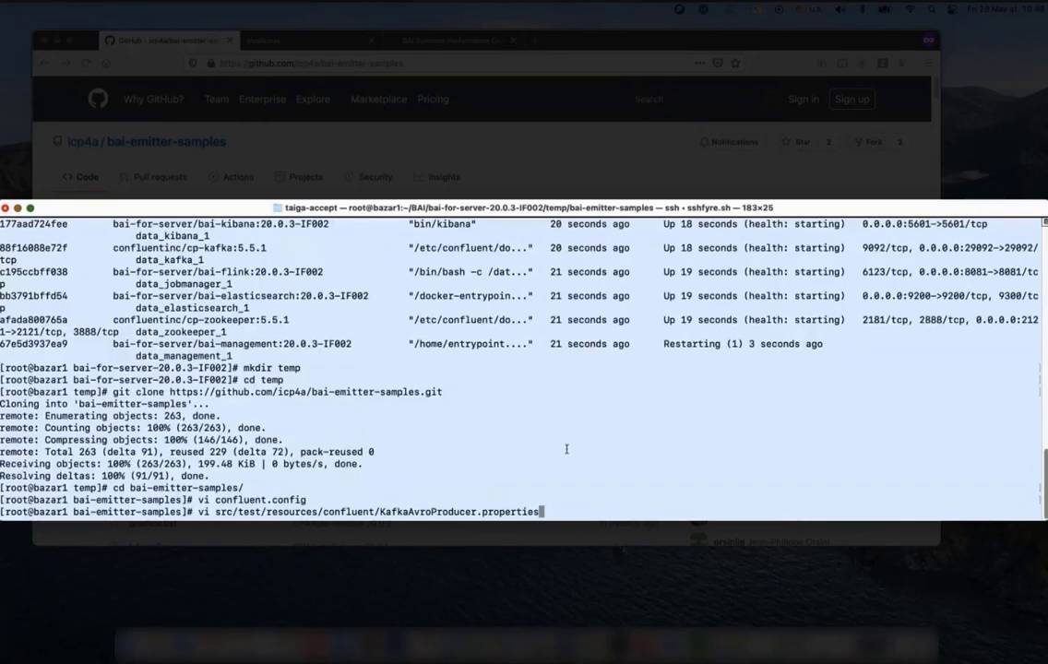
pyautogui.press('Return')
# Replace the bootstrap.servers placeholder with localhost:29092.
pyautogui.press('Up')
pyautogui.press('Up')
pyautogui.press('Right')
pyautogui.press('Right')
pyautogui.press('Right')
pyautogui.press('Right')
pyautogui.press('Right')
pyautogui.press('Right')
pyautogui.press('Right')
pyautogui.press('Right')
pyautogui.press('Right')
pyautogui.press('Right')
pyautogui.press('Right')
pyautogui.press('Right')
pyautogui.press('Right')
pyautogui.press('Right')
pyautogui.press('Right')
pyautogui.press('Right')
pyautogui.press('Right')
pyautogui.press('Right')
pyautogui.press('Right')
pyautogui.press('Right')
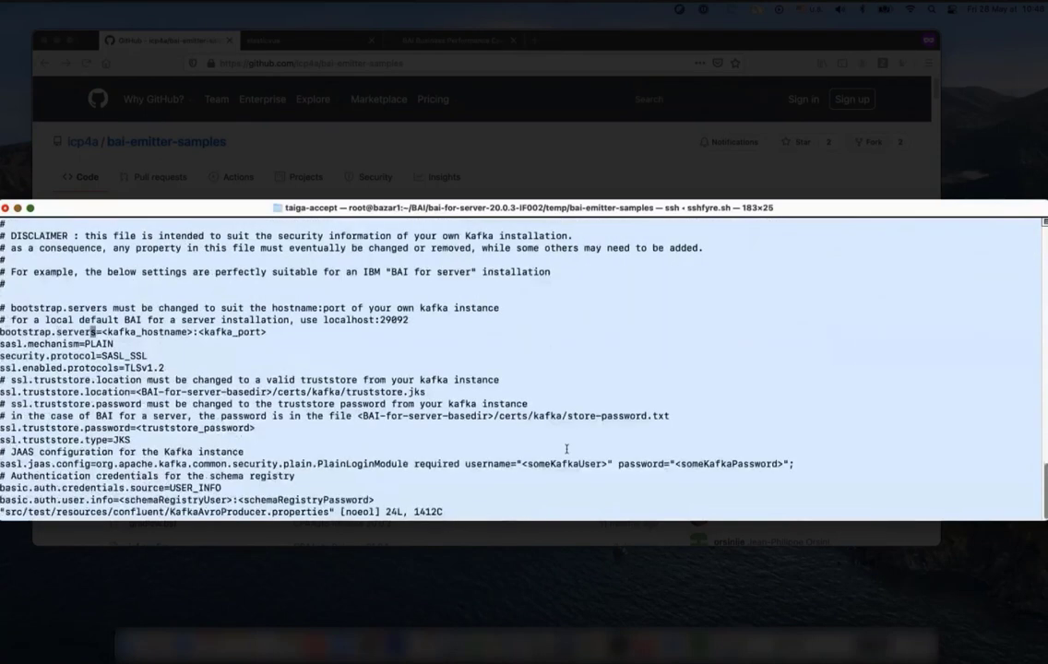
pyautogui.press('Left')
pyautogui.press('Left')
pyautogui.press('Left')
pyautogui.press('Left')
pyautogui.press('Left')
pyautogui.press('Left')
pyautogui.hotkey('shift', 'd')
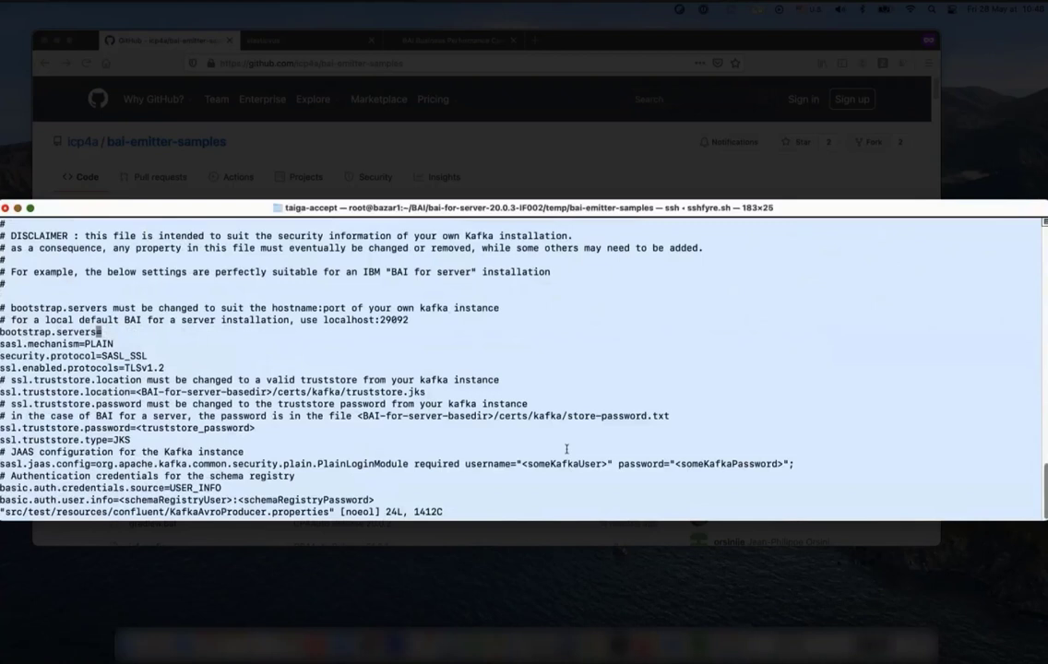
pyautogui.write('ap.servers=loca')
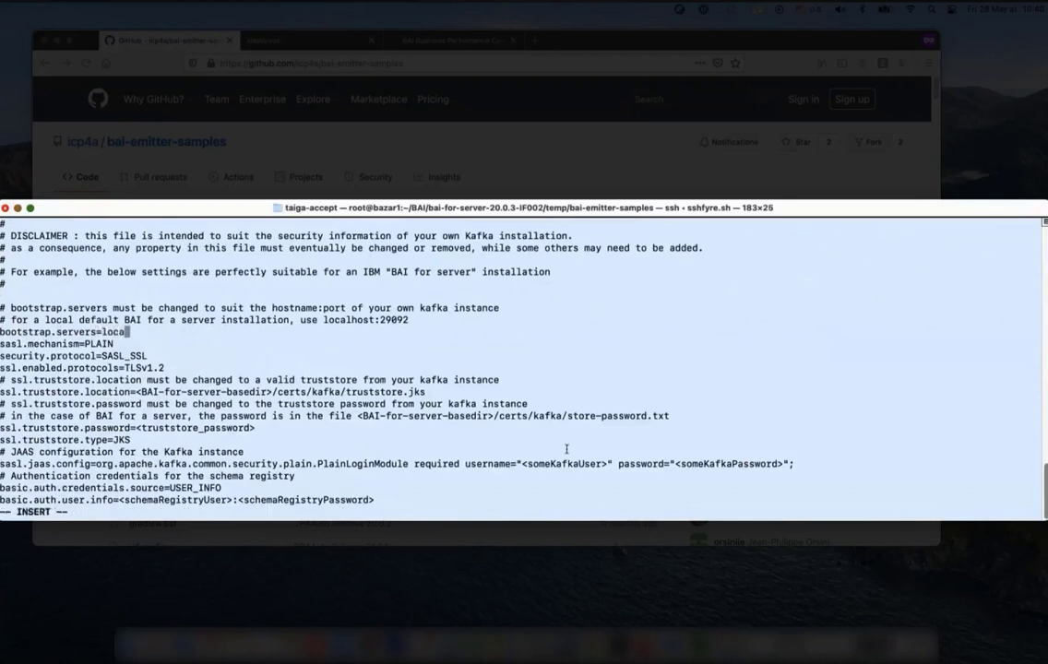
pyautogui.write('lhost:29092')
pyautogui.press('Escape')
# Delete the <BAI-for-server-basedir> placeholder from the ssl.truststore.location value.
pyautogui.press('Down')
pyautogui.press('Down')
pyautogui.press('Down')
pyautogui.press('Down')
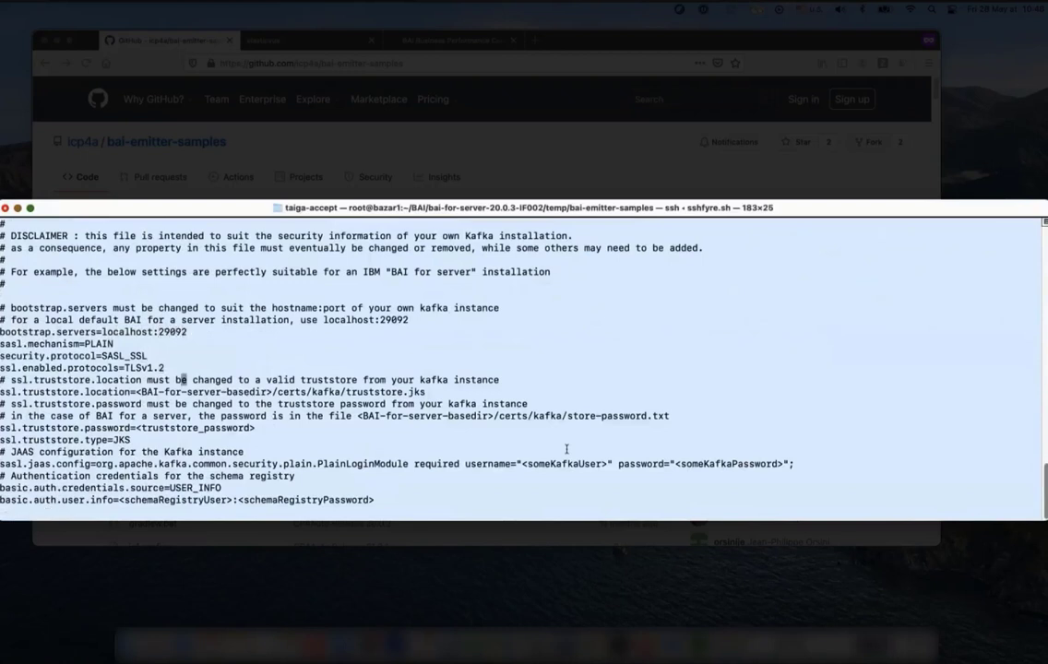
pyautogui.press('Down')
pyautogui.press('l')
pyautogui.press('l')
pyautogui.press('l')
pyautogui.press('l')
pyautogui.press('l')
pyautogui.press('l')
pyautogui.press('l')
pyautogui.press('l')
pyautogui.press('l')
pyautogui.press('l')
pyautogui.press('l')
pyautogui.press('l')
pyautogui.press('l')
pyautogui.press('l')
pyautogui.press('l')
pyautogui.press('l')
pyautogui.press('l')
pyautogui.press('l')
pyautogui.press('l')
pyautogui.press('l')
pyautogui.hotkey('shift', 'f')
pyautogui.hotkey('shift', ',')
pyautogui.press('x')
pyautogui.press('x')
pyautogui.press('x')
pyautogui.press('x')
pyautogui.press('x')
pyautogui.press('x')
pyautogui.press('x')
pyautogui.press('x')
pyautogui.press('x')
pyautogui.press('x')
pyautogui.press('x')
pyautogui.press('x')
pyautogui.press('x')
pyautogui.press('x')
pyautogui.press('x')
pyautogui.press('x')
pyautogui.press('x')
pyautogui.press('x')
pyautogui.press('x')
pyautogui.press('x')
pyautogui.press('x')
pyautogui.press('x')
pyautogui.press('x')
pyautogui.press('x')
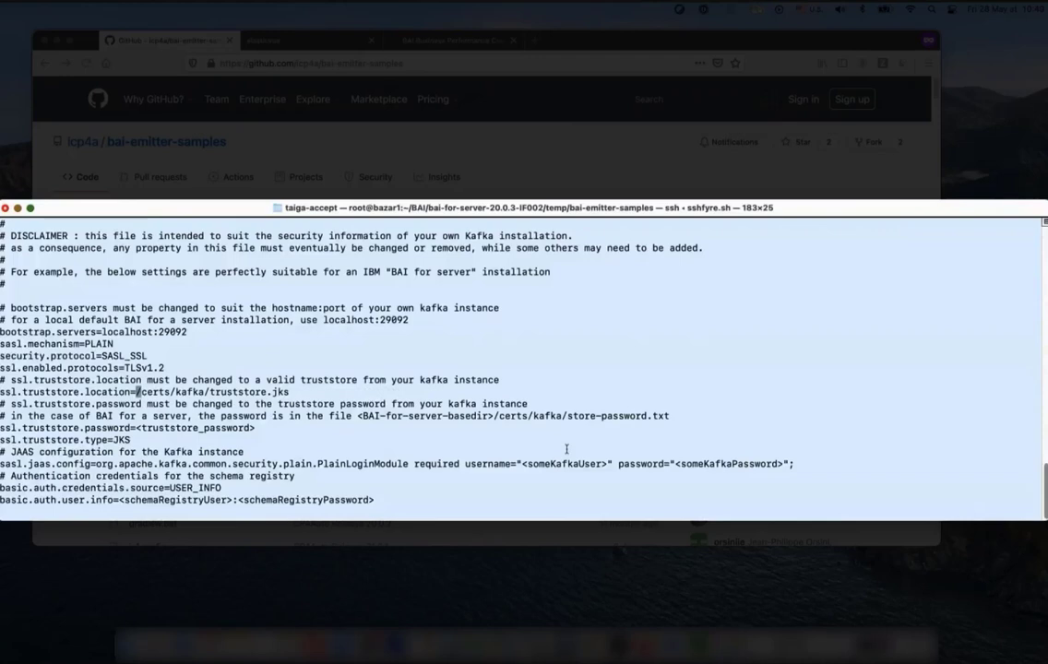
# Insert the pwd base path so ssl.truststore.location reads /root/BAI/bai-for-server-20.0.3-IF002/certs/kafka/truststore.jks.
pyautogui.hotkey('ctrl', 'z')
pyautogui.write('pwd')
pyautogui.press('Return')
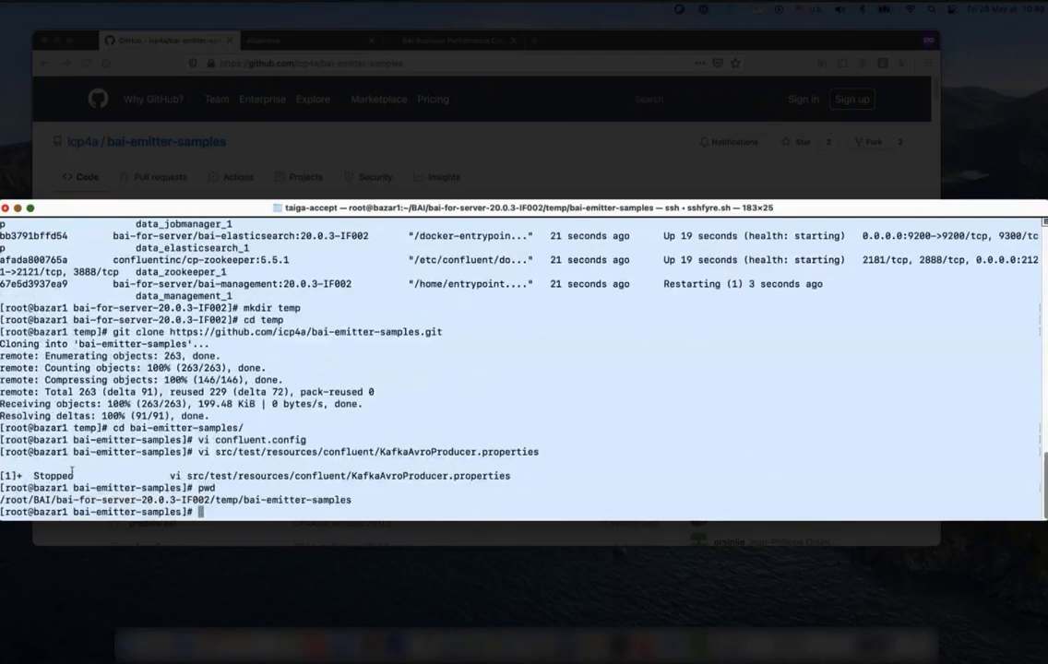
pyautogui.moveTo(1, 499); pyautogui.dragTo(212, 499)
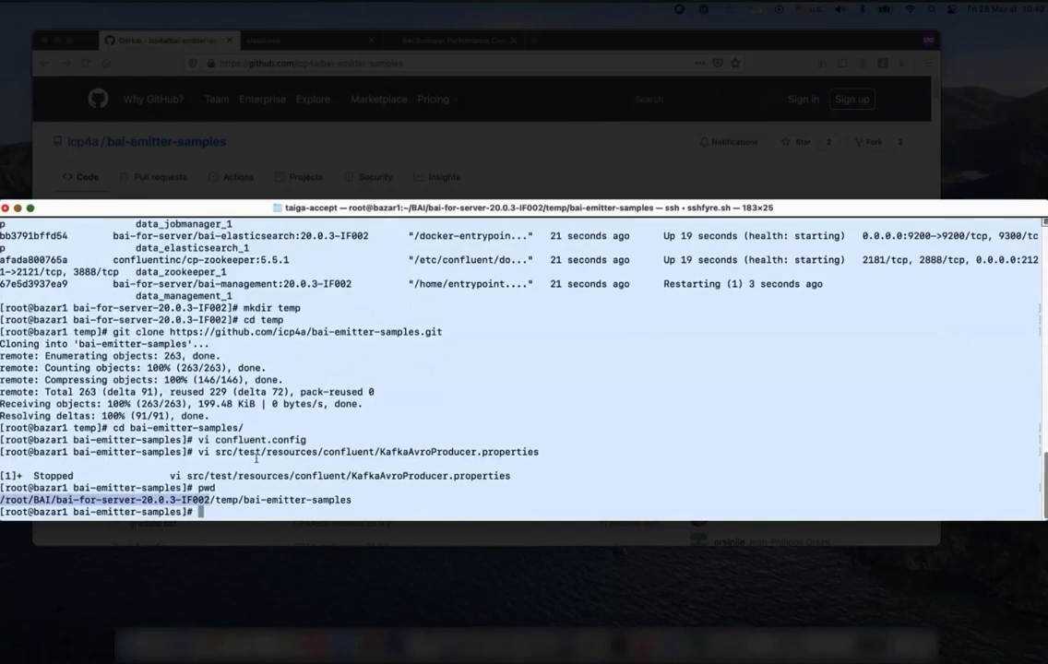
pyautogui.write('fg')
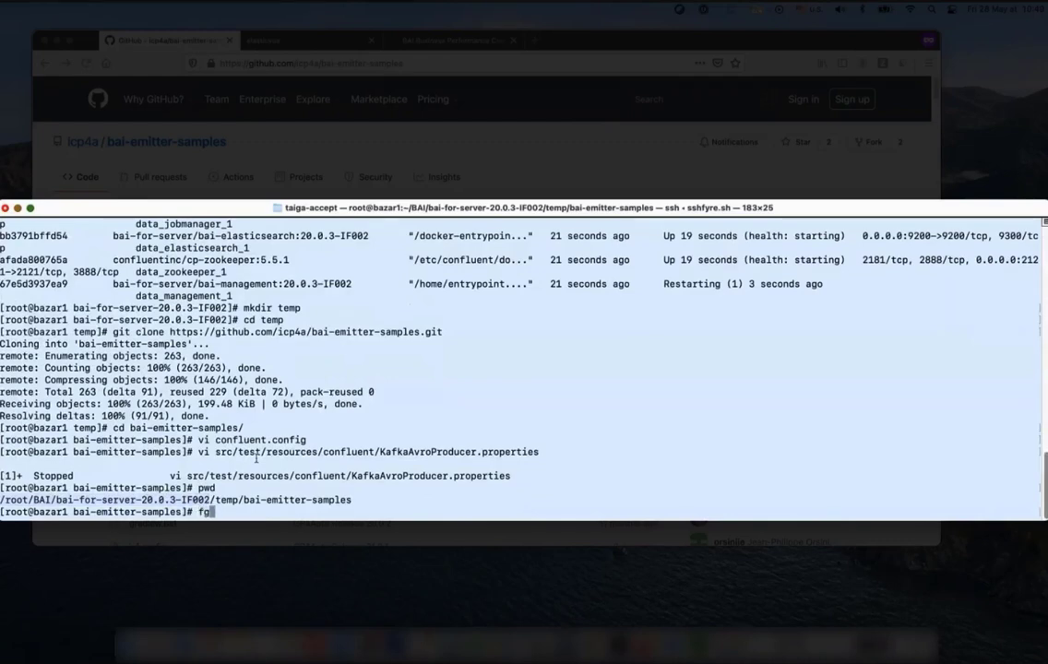
pyautogui.press('Return')
pyautogui.press('i')
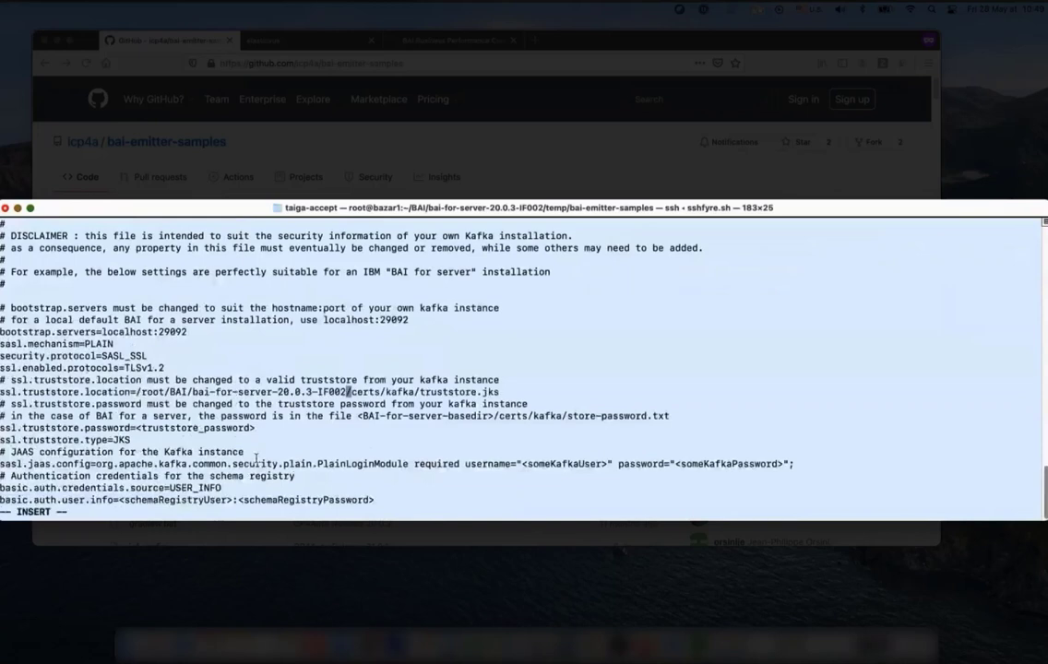
pyautogui.press('Down')
pyautogui.press('Down')
pyautogui.press('Down')
pyautogui.press('Escape')
# Display and copy ../../certs/kafka/store-password.txt, then resume editing in vi.
pyautogui.hotkey('ctrl', 'z')
pyautogui.write('cat ../../')
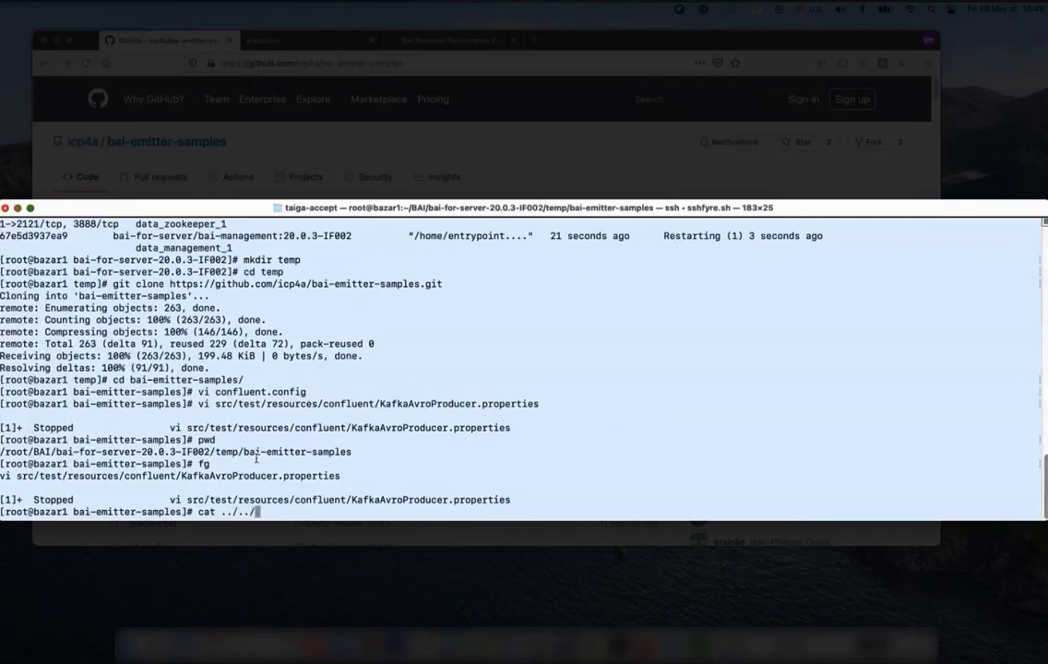
pyautogui.write('certs/kafka/stro')
pyautogui.press('BackSpace')
pyautogui.press('BackSpace')
pyautogui.write('o')
pyautogui.press('Tab')
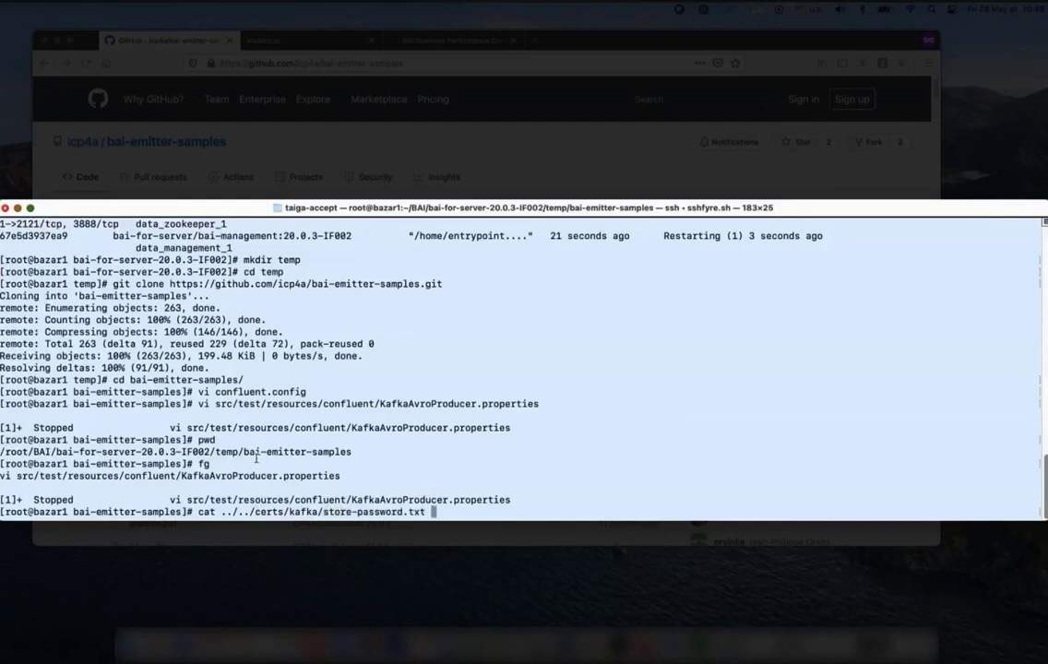
pyautogui.press('Return')
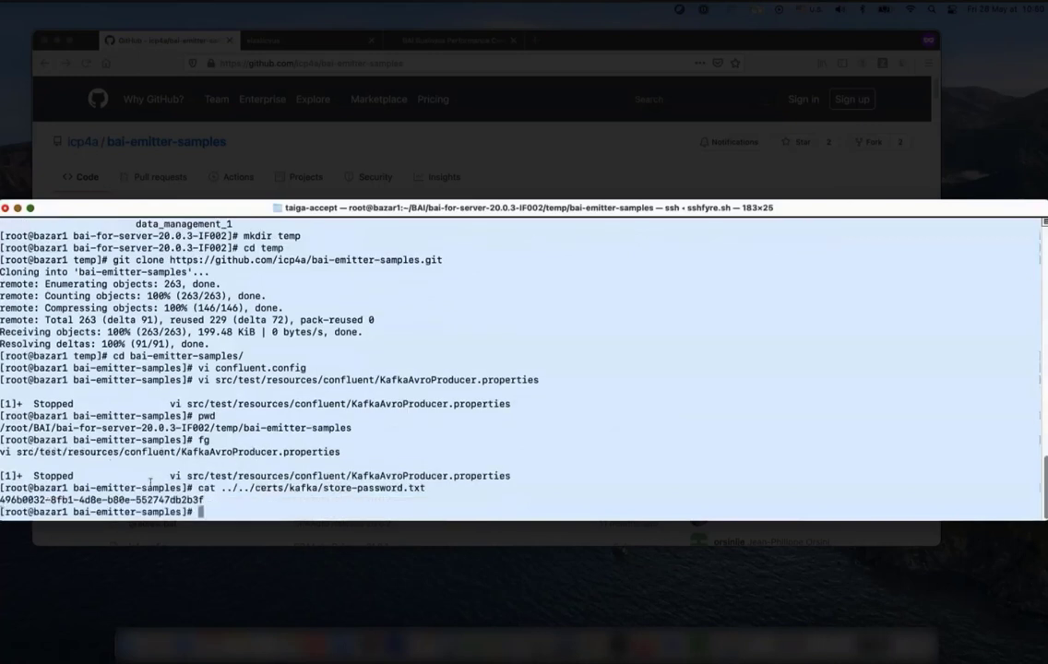
pyautogui.moveTo(2, 499); pyautogui.dragTo(205, 497)
pyautogui.press('super+c')
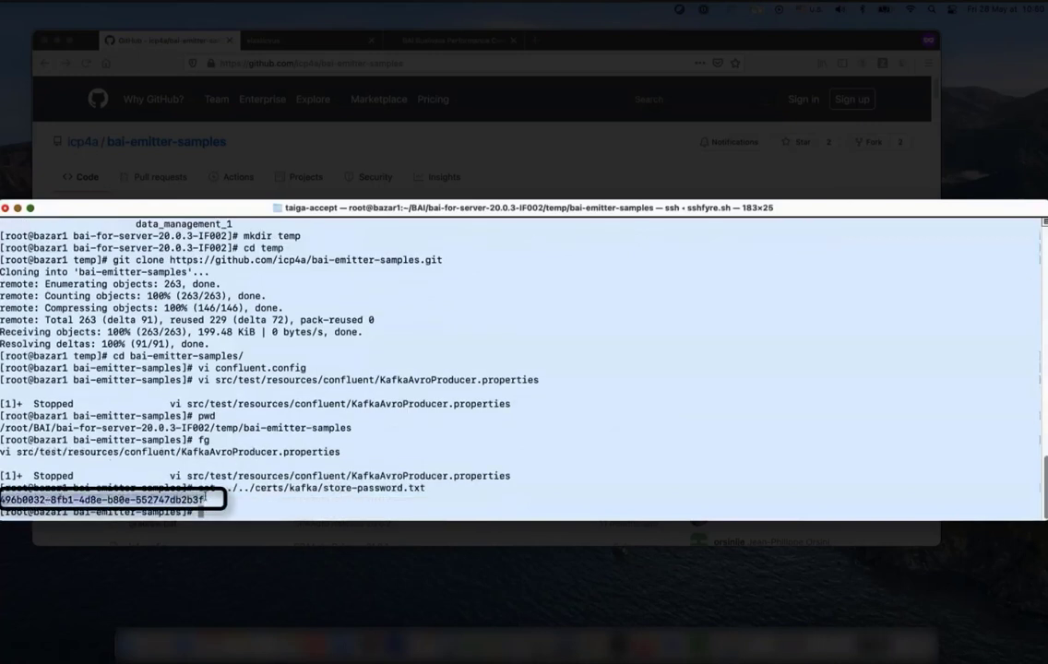
pyautogui.write('fg')
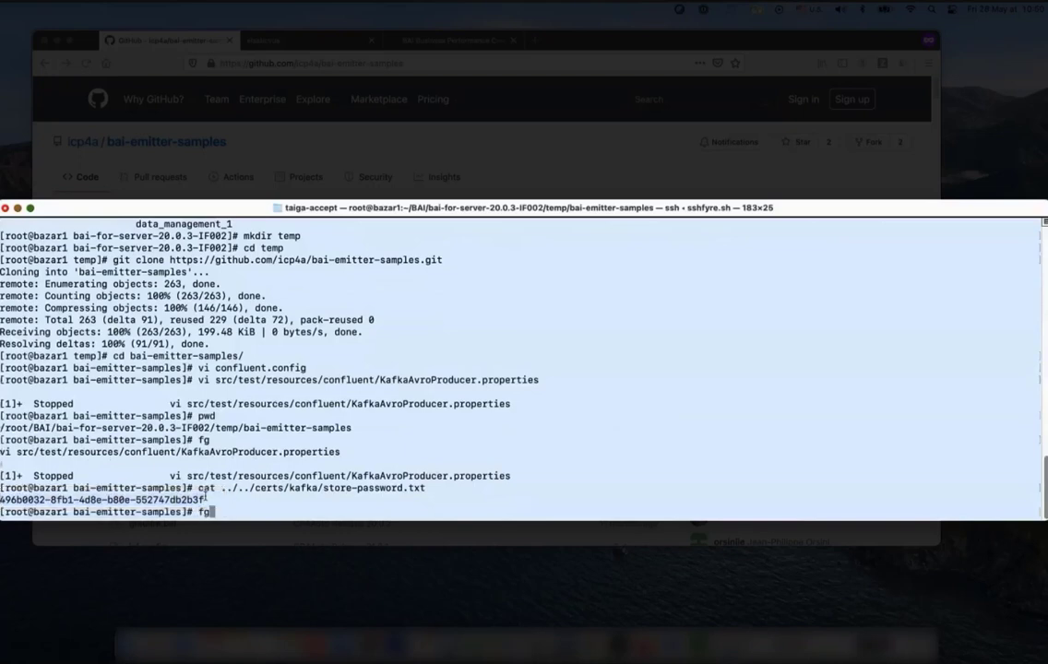
pyautogui.press('Return')
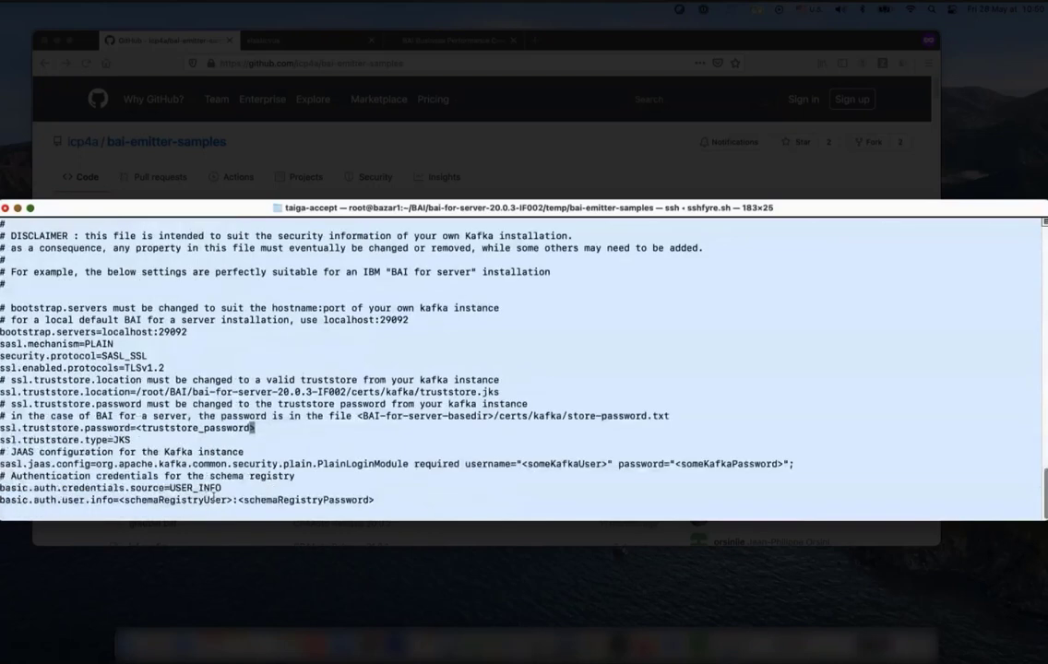
# Replace the truststore password placeholder with the copied store password.
pyautogui.press('x')
pyautogui.press('x')
pyautogui.press('x')
pyautogui.press('x')
pyautogui.press('x')
pyautogui.press('x')
pyautogui.press('x')
pyautogui.press('x')
pyautogui.press('x')
pyautogui.press('x')
pyautogui.press('x')
pyautogui.press('x')
pyautogui.press('x')
pyautogui.press('x')
pyautogui.press('x')
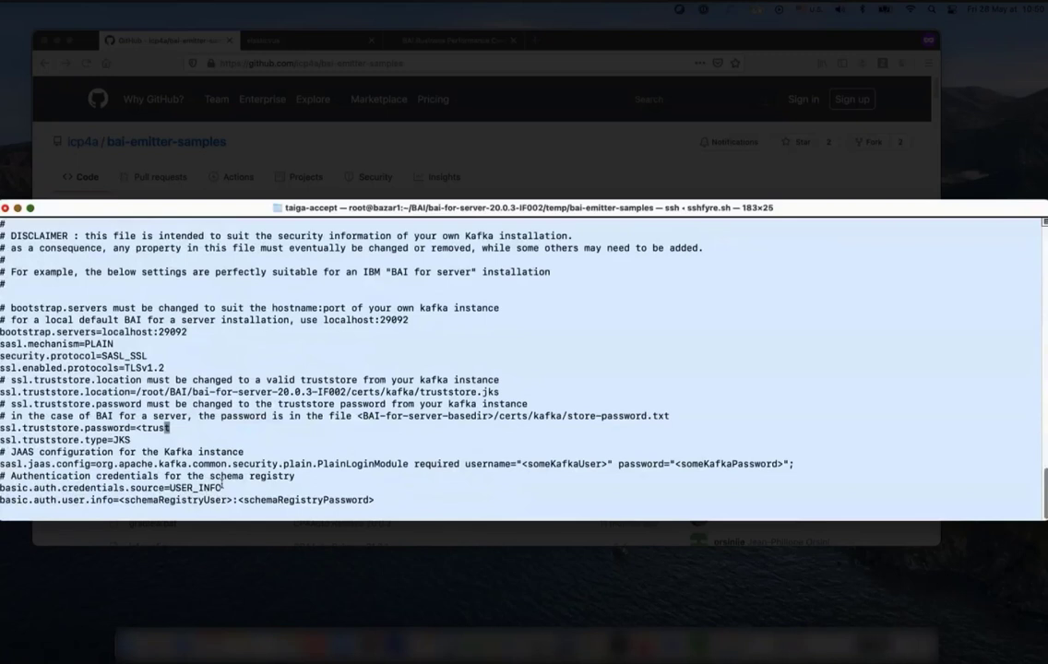
pyautogui.press('x')
pyautogui.press('x')
pyautogui.press('x')
pyautogui.press('x')
pyautogui.press('x')
pyautogui.press('x')
pyautogui.press('a')
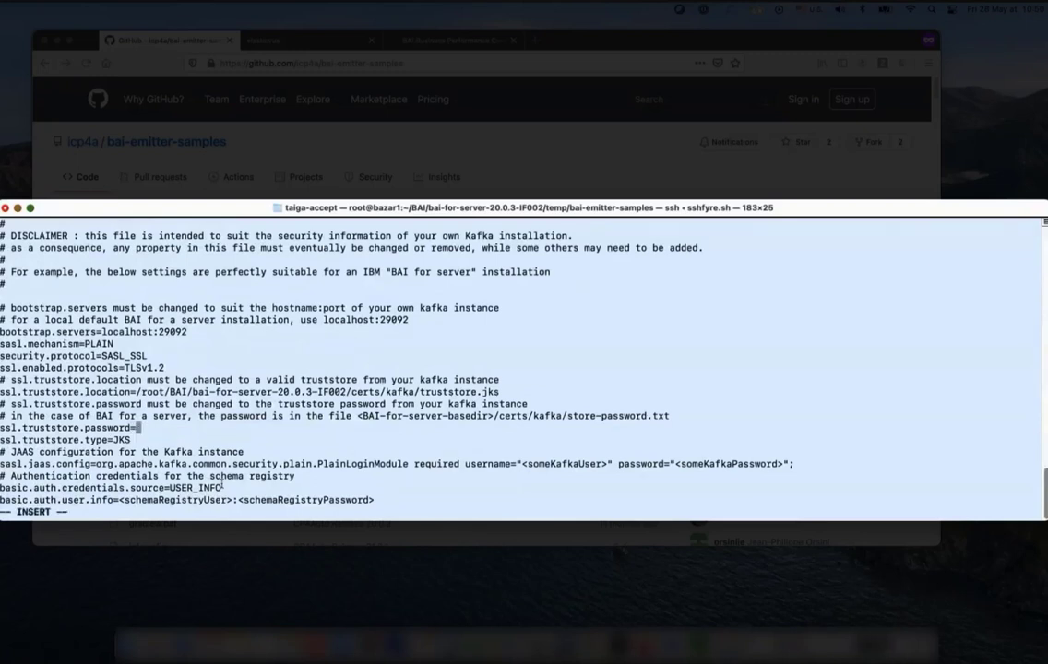
pyautogui.press('super+v')
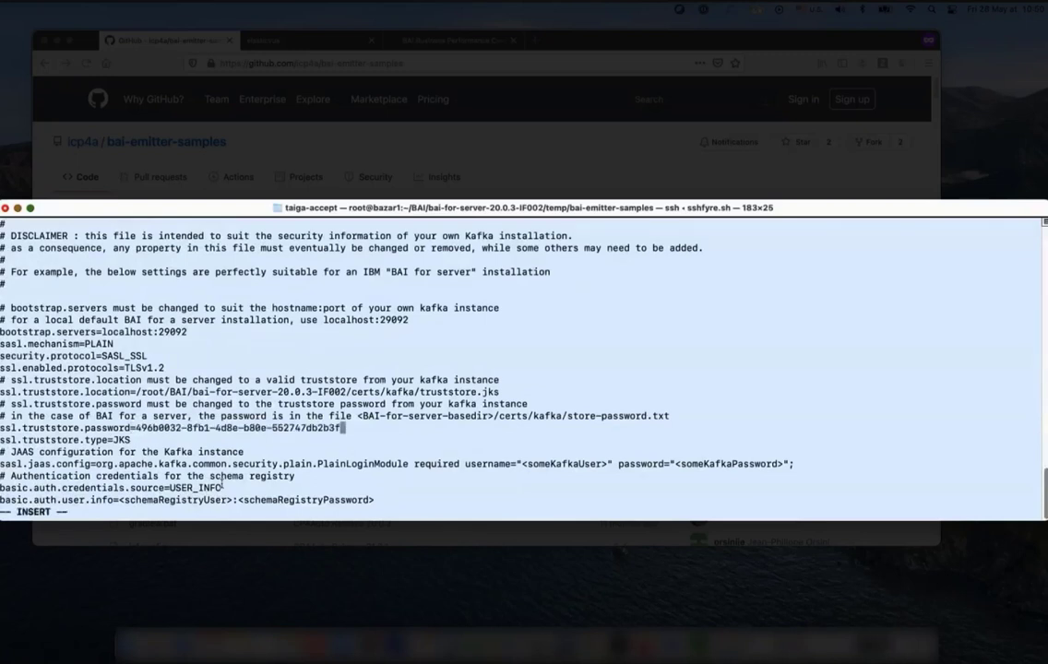
pyautogui.press('Escape')
# Replace the Kafka user placeholder in sasl.jaas.config with admin.
pyautogui.press('Right')
pyautogui.press('Right')
pyautogui.press('Right')
pyautogui.press('Right')
pyautogui.press('Right')
pyautogui.press('Right')
pyautogui.press('Right')
pyautogui.press('Right')
pyautogui.press('Right')
pyautogui.press('Right')
pyautogui.press('Right')
pyautogui.press('Right')
pyautogui.press('Right')
pyautogui.press('Right')
pyautogui.press('Right')
pyautogui.press('Right')
pyautogui.press('Right')
pyautogui.press('Right')
pyautogui.press('Right')
pyautogui.press('Right')
pyautogui.press('Right')
pyautogui.press('Right')
pyautogui.press('Right')
pyautogui.press('Right')
pyautogui.press('Right')
pyautogui.press('Right')
pyautogui.press('Right')
pyautogui.press('Right')
pyautogui.press('Right')
pyautogui.press('Right')
pyautogui.press('Right')
pyautogui.press('Right')
pyautogui.press('Right')
pyautogui.press('x')
pyautogui.press('x')
pyautogui.press('x')
pyautogui.press('x')
pyautogui.press('x')
pyautogui.press('x')
pyautogui.press('x')
pyautogui.press('x')
pyautogui.press('x')
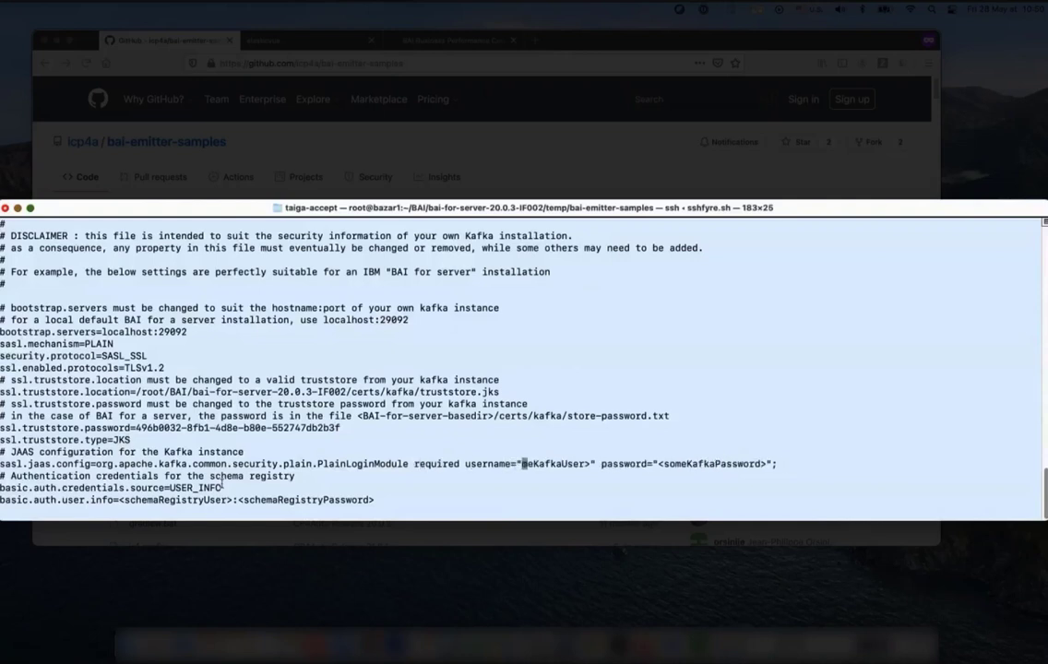
pyautogui.press('x')
pyautogui.press('x')
pyautogui.press('x')
pyautogui.press('x')
pyautogui.press('x')
pyautogui.press('x')
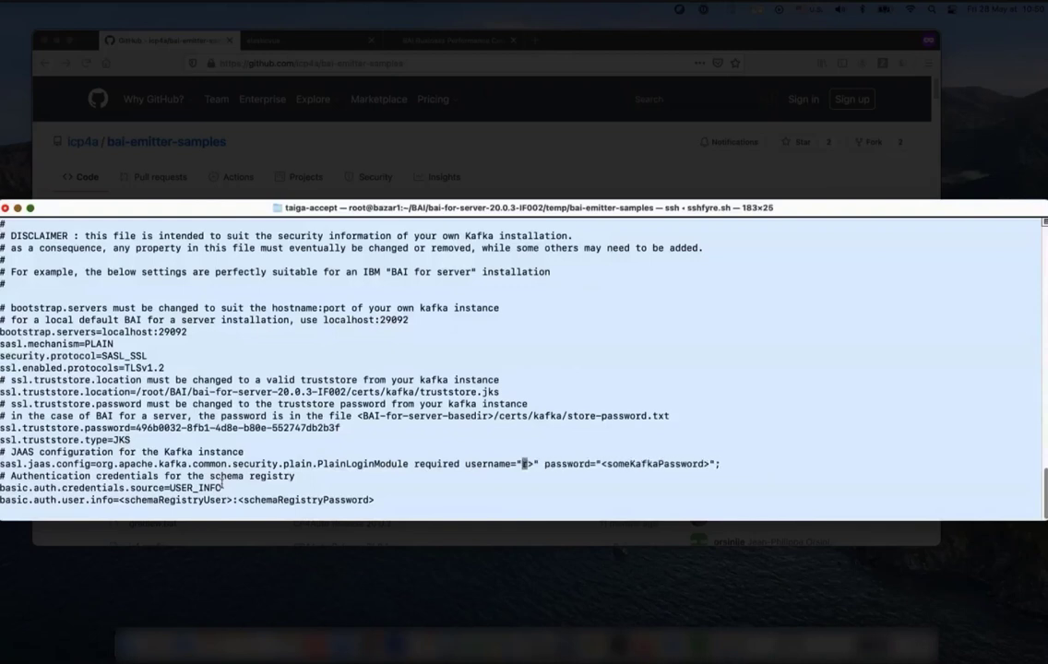
pyautogui.write('x')
pyautogui.write('admin')
pyautogui.press('Left')
pyautogui.press('Left')
pyautogui.press('Left')
pyautogui.press('Left')
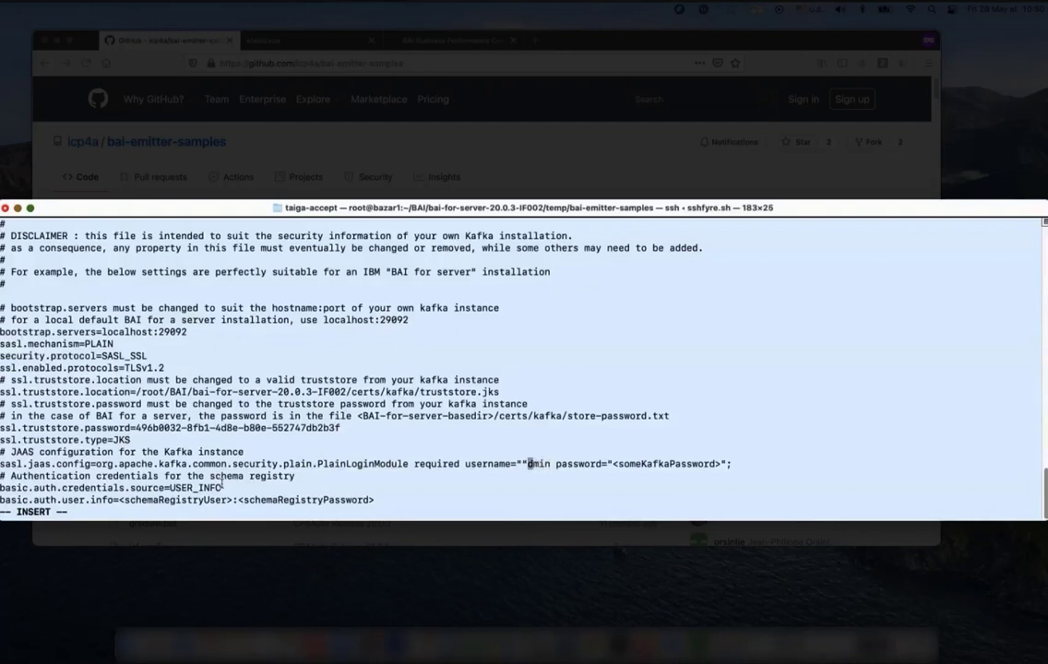
pyautogui.press('Left')
pyautogui.write('a')
pyautogui.press('Right')
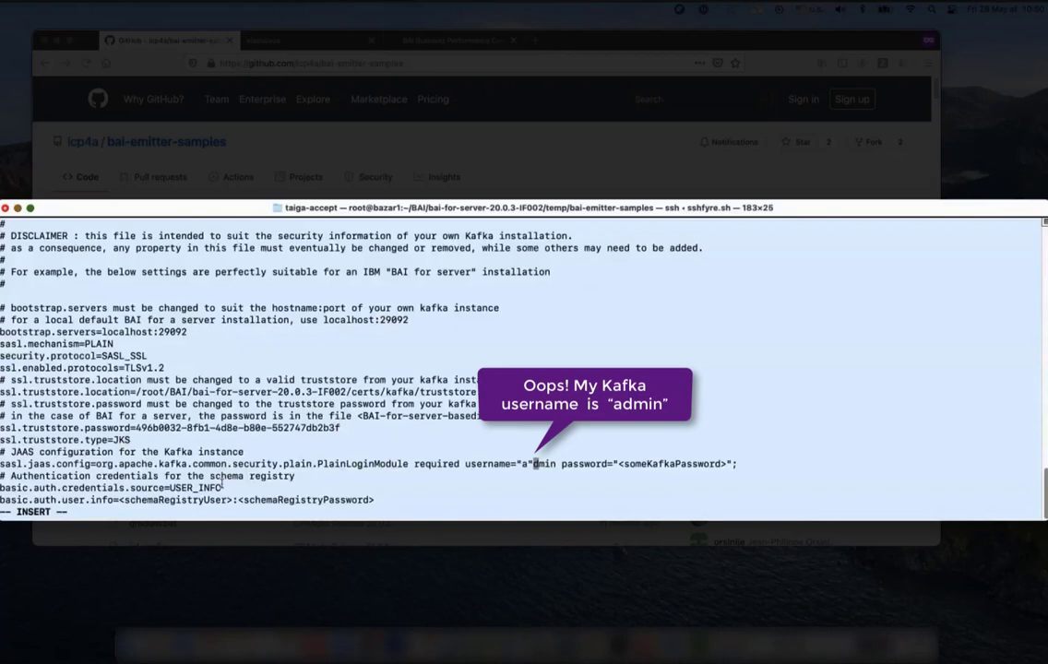
pyautogui.write('xx')
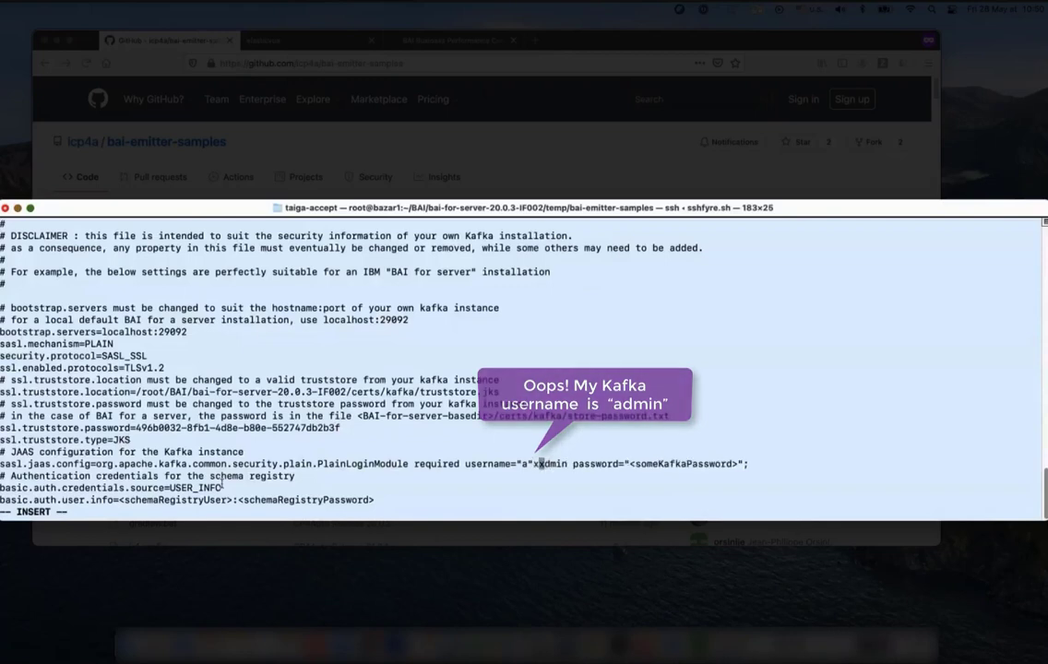
pyautogui.press('Right')
pyautogui.press('Right')
pyautogui.press('Right')
pyautogui.press('Right')
pyautogui.press('Right')
pyautogui.press('Right')
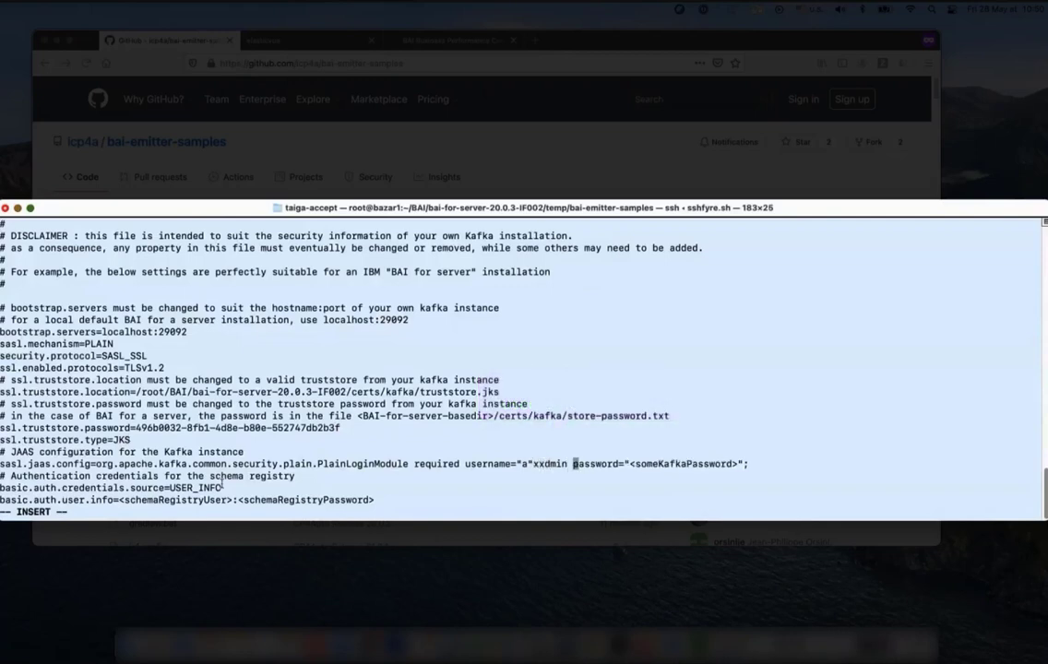
pyautogui.press('BackSpace')
pyautogui.press('BackSpace')
pyautogui.press('BackSpace')
pyautogui.press('BackSpace')
pyautogui.press('BackSpace')
pyautogui.press('BackSpace')
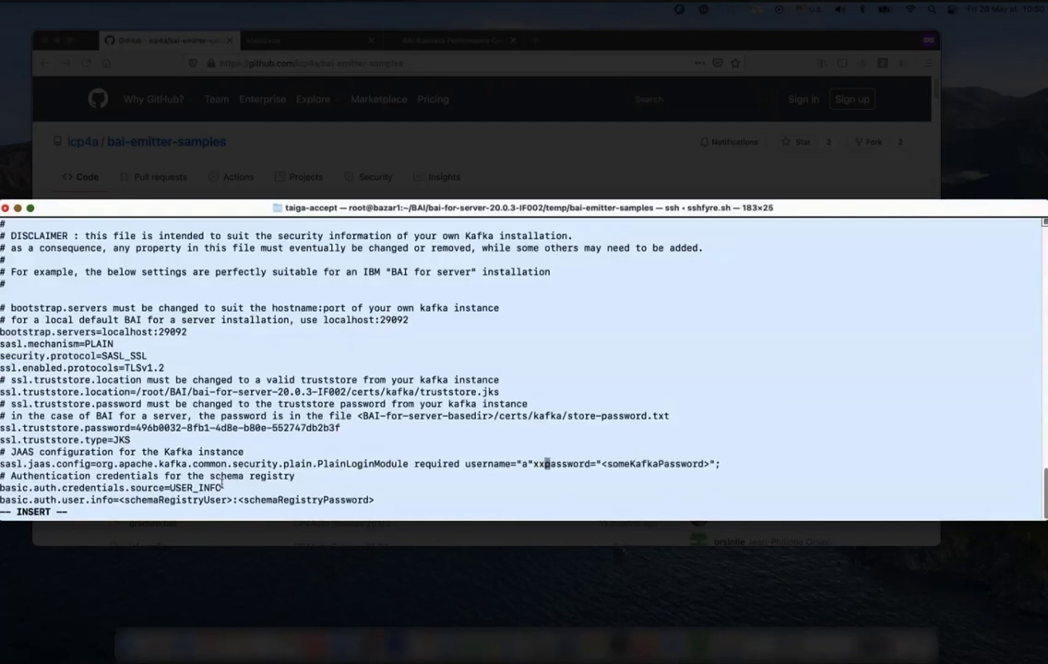
pyautogui.press('BackSpace')
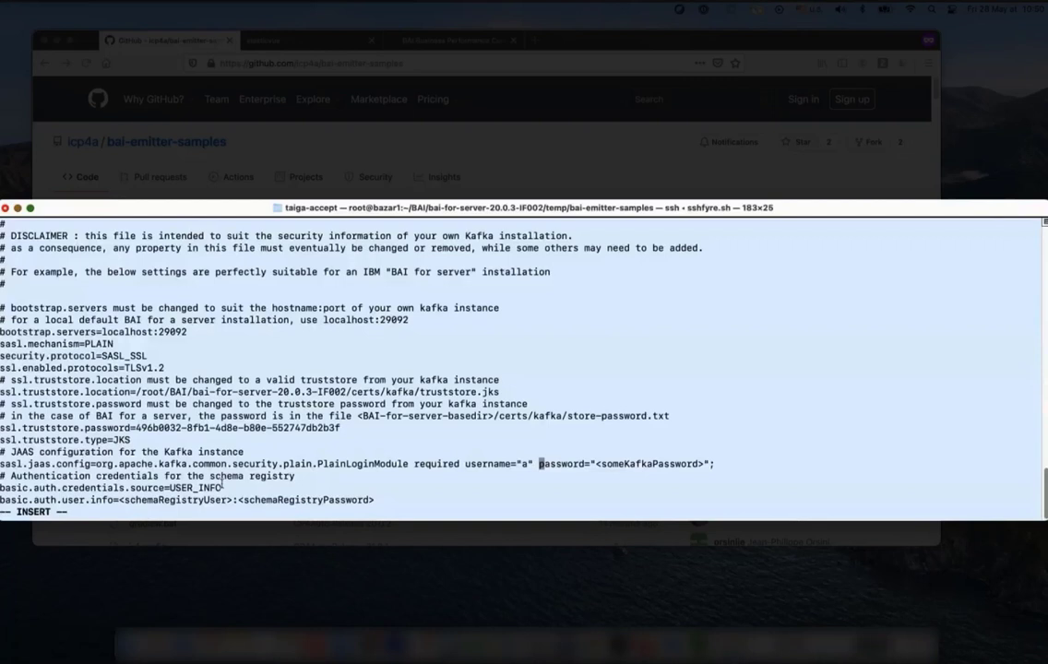
pyautogui.press('Right')
pyautogui.press('Right')
pyautogui.press('Right')
pyautogui.press('Right')
pyautogui.press('Right')
pyautogui.press('Right')
pyautogui.press('Right')
pyautogui.press('Right')
pyautogui.press('Right')
pyautogui.press('Right')
pyautogui.press('Right')
pyautogui.press('Right')
pyautogui.press('Right')
pyautogui.press('Right')
pyautogui.press('Right')
pyautogui.press('Right')
pyautogui.press('Right')
pyautogui.press('Right')
pyautogui.press('Right')
pyautogui.press('Right')
pyautogui.press('Right')
pyautogui.press('Right')
pyautogui.press('Right')
pyautogui.press('BackSpace')
pyautogui.press('BackSpace')
pyautogui.press('BackSpace')
pyautogui.press('BackSpace')
pyautogui.press('BackSpace')
pyautogui.press('BackSpace')
pyautogui.press('BackSpace')
pyautogui.press('BackSpace')
pyautogui.press('BackSpace')
pyautogui.press('BackSpace')
pyautogui.press('BackSpace')
pyautogui.press('BackSpace')
pyautogui.press('BackSpace')
pyautogui.press('BackSpace')
pyautogui.press('BackSpace')
pyautogui.press('BackSpace')
pyautogui.press('BackSpace')
pyautogui.press('BackSpace')
pyautogui.press('BackSpace')
pyautogui.press('BackSpace')
# Replace the schema registry basic.auth.user.info placeholder with the admin user and password.
pyautogui.press('BackSpace')
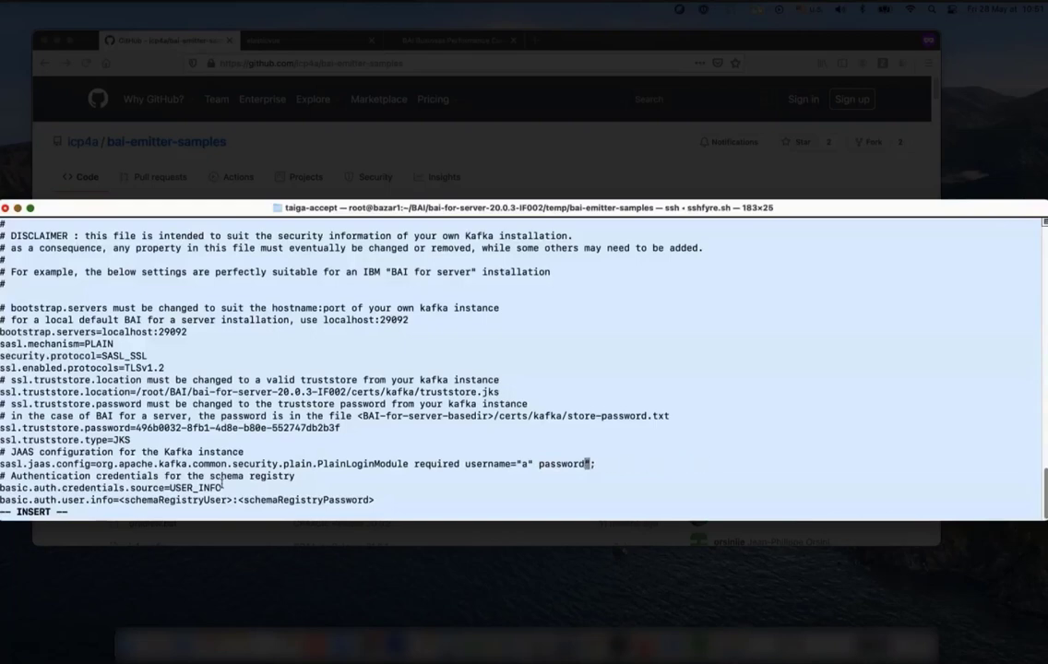
pyautogui.click(222, 487)
pyautogui.press('Down')
pyautogui.press('End')
pyautogui.press('BackSpace')
pyautogui.press('BackSpace')
pyautogui.press('BackSpace')
pyautogui.press('BackSpace')
pyautogui.press('BackSpace')
pyautogui.press('BackSpace')
pyautogui.press('BackSpace')
pyautogui.press('BackSpace')
pyautogui.press('BackSpace')
pyautogui.press('BackSpace')
pyautogui.press('BackSpace')
pyautogui.press('BackSpace')
pyautogui.press('BackSpace')
pyautogui.press('BackSpace')
pyautogui.press('BackSpace')
pyautogui.press('BackSpace')
pyautogui.press('BackSpace')
pyautogui.press('BackSpace')
pyautogui.press('BackSpace')
pyautogui.press('BackSpace')
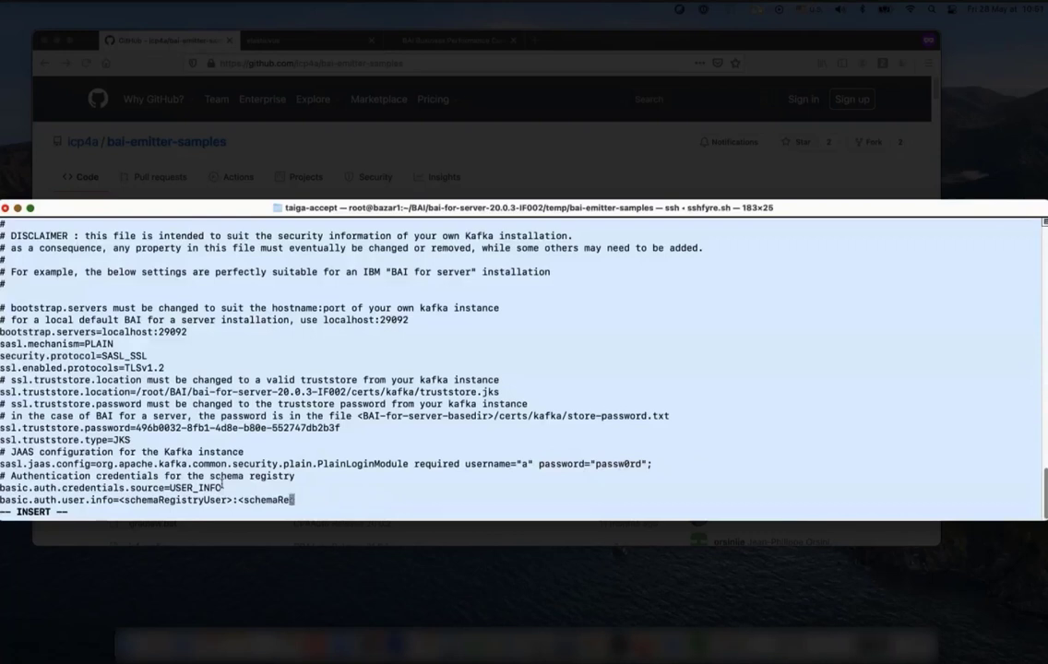
pyautogui.press('BackSpace')
pyautogui.press('BackSpace')
pyautogui.press('BackSpace')
pyautogui.press('BackSpace')
pyautogui.press('BackSpace')
pyautogui.press('BackSpace')
pyautogui.press('BackSpace')
pyautogui.press('BackSpace')
pyautogui.press('BackSpace')
pyautogui.press('BackSpace')
pyautogui.press('BackSpace')
pyautogui.press('BackSpace')
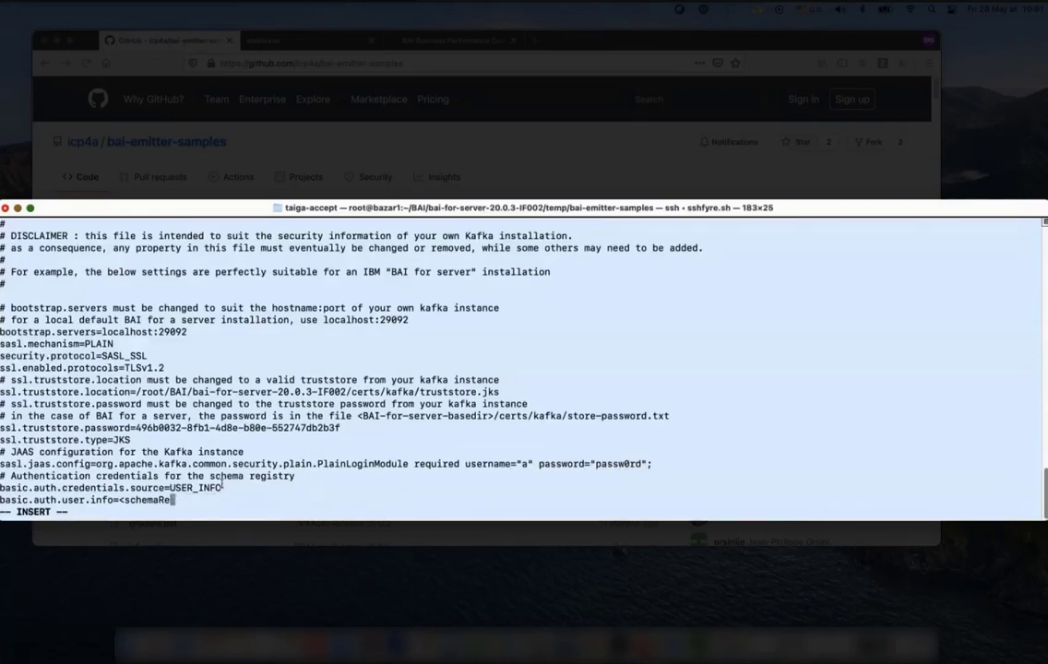
pyautogui.press('BackSpace')
pyautogui.press('BackSpace')
pyautogui.press('BackSpace')
# Save KafkaAvroProducer.properties and quit vi with :wq.
pyautogui.press('Escape')
pyautogui.write(':wq')
pyautogui.press('Return')
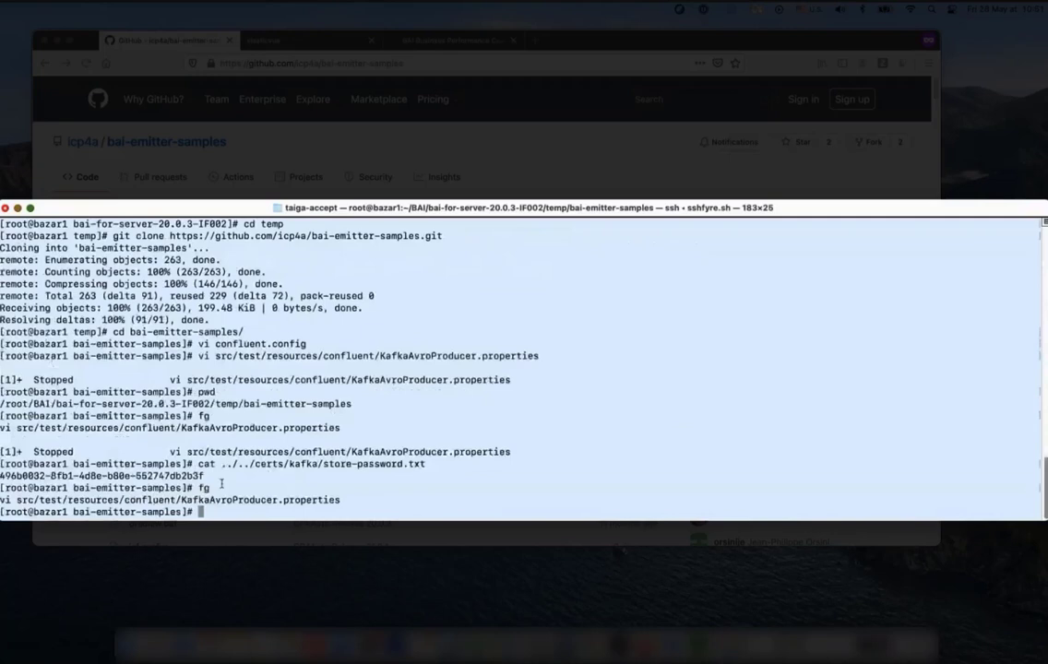
# Run ./gradlew clean jar and wait for BUILD SUCCESSFUL.
pyautogui.write('./g')
pyautogui.write('re')
pyautogui.write('dle')
pyautogui.write('w ')
pyautogui.write('clead')
pyautogui.press('BackSpace')
pyautogui.write('n jar')
pyautogui.press('Return')
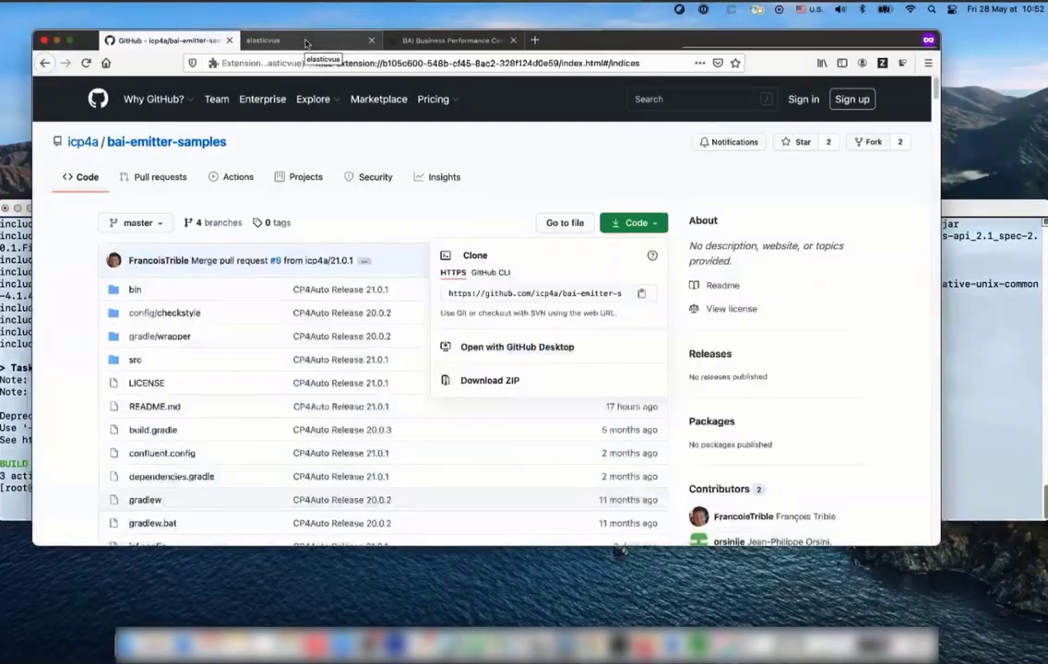
# Filter Elasticvue's index list on 'generic', find no match, and return to Terminal.
pyautogui.click(305, 42)
pyautogui.click(518, 99)
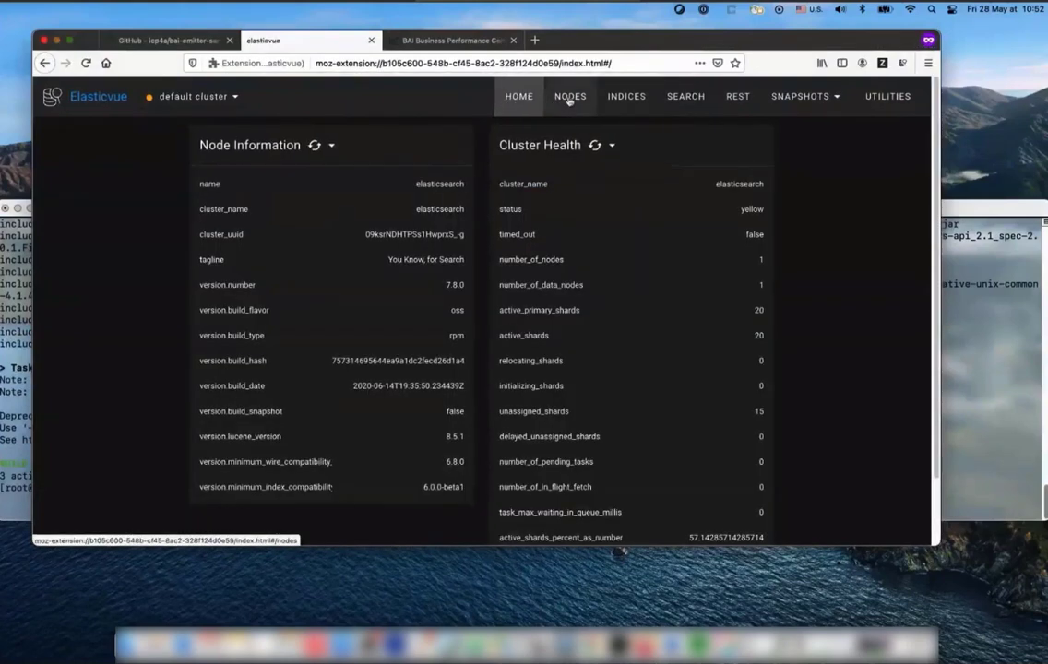
pyautogui.click(622, 102)
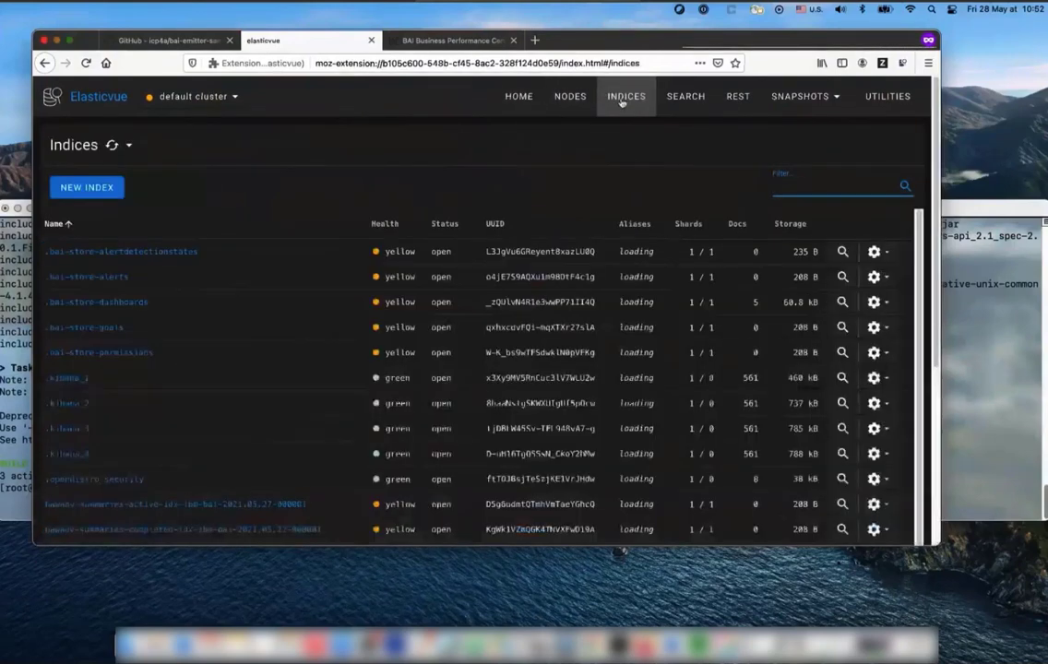
pyautogui.scroll(-2, 439, 315)
pyautogui.scroll(1, 438, 314)
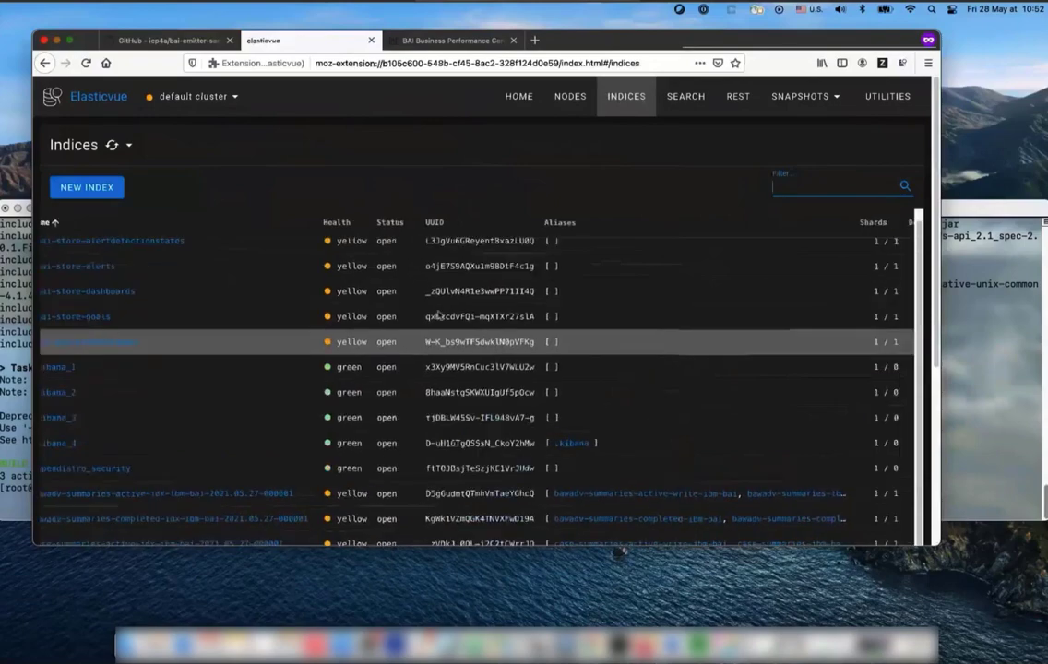
pyautogui.scroll(-1, 438, 314)
pyautogui.scroll(1, 439, 315)
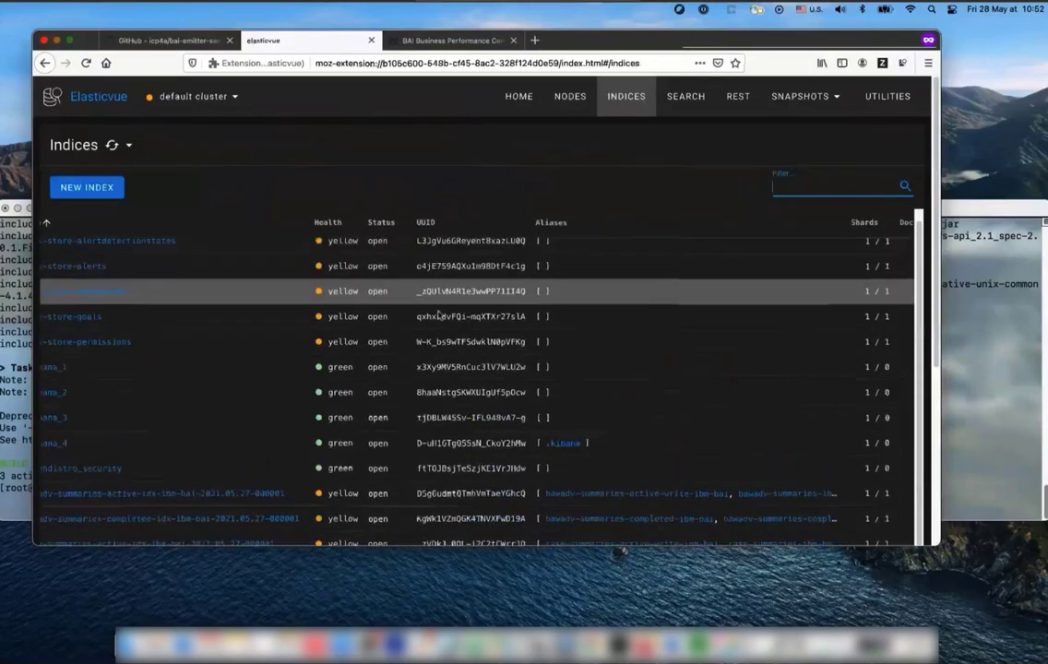
pyautogui.scroll(-1, 439, 315)
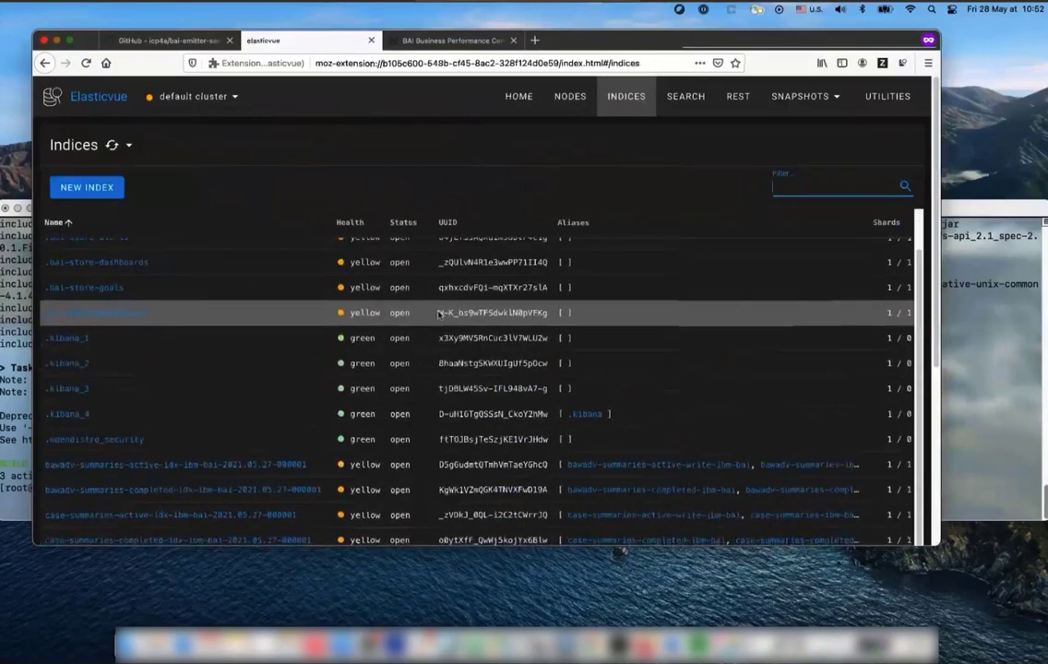
pyautogui.scroll(2, 438, 315)
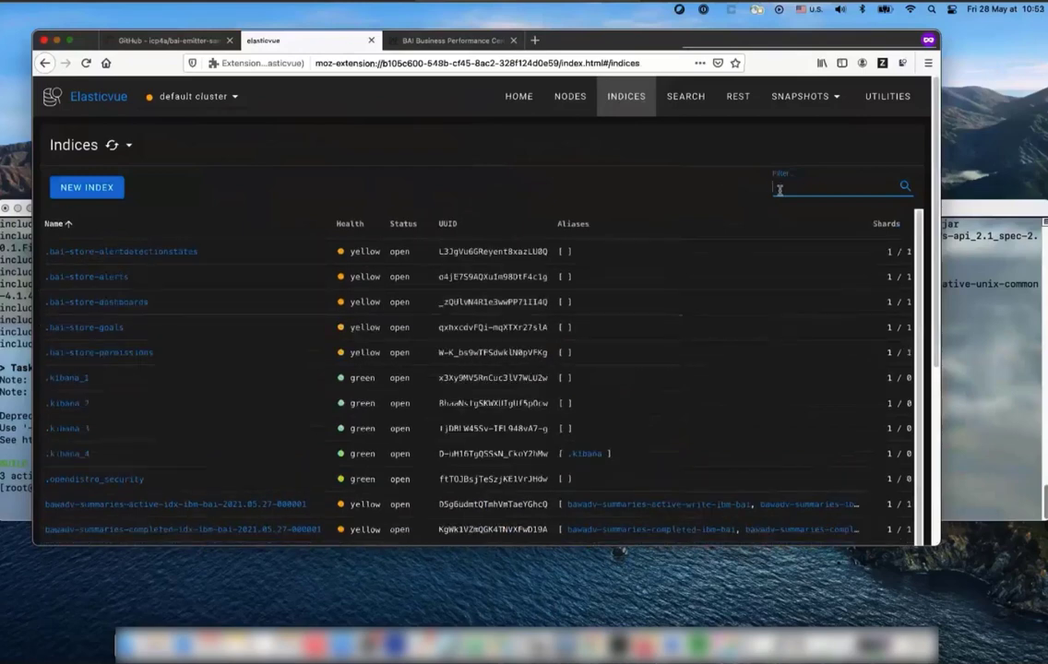
pyautogui.write('generic')
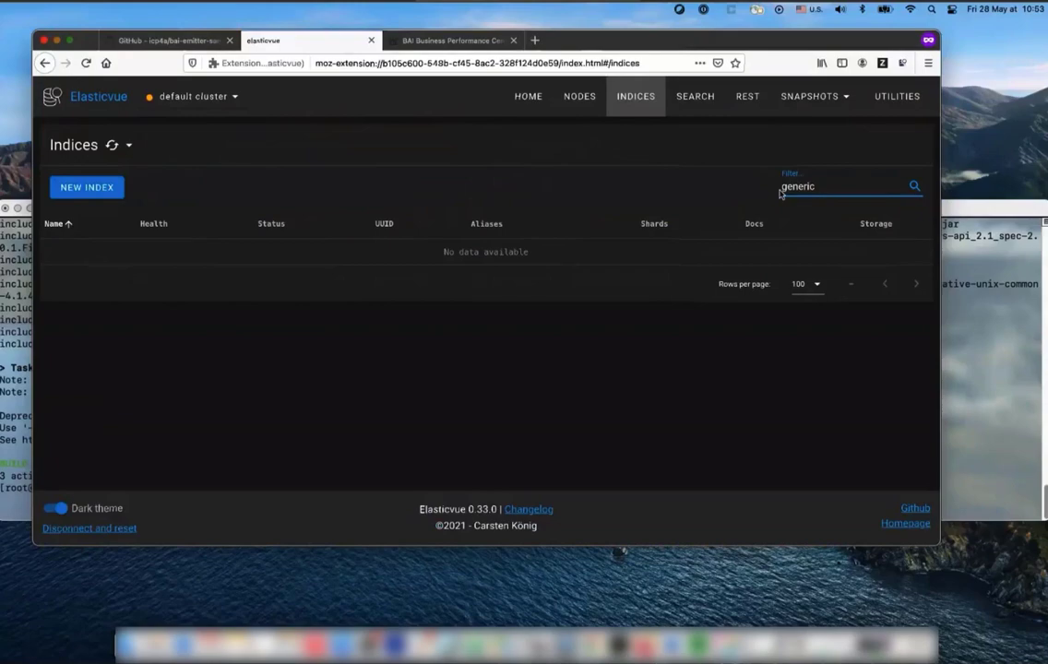
pyautogui.click(16, 425)
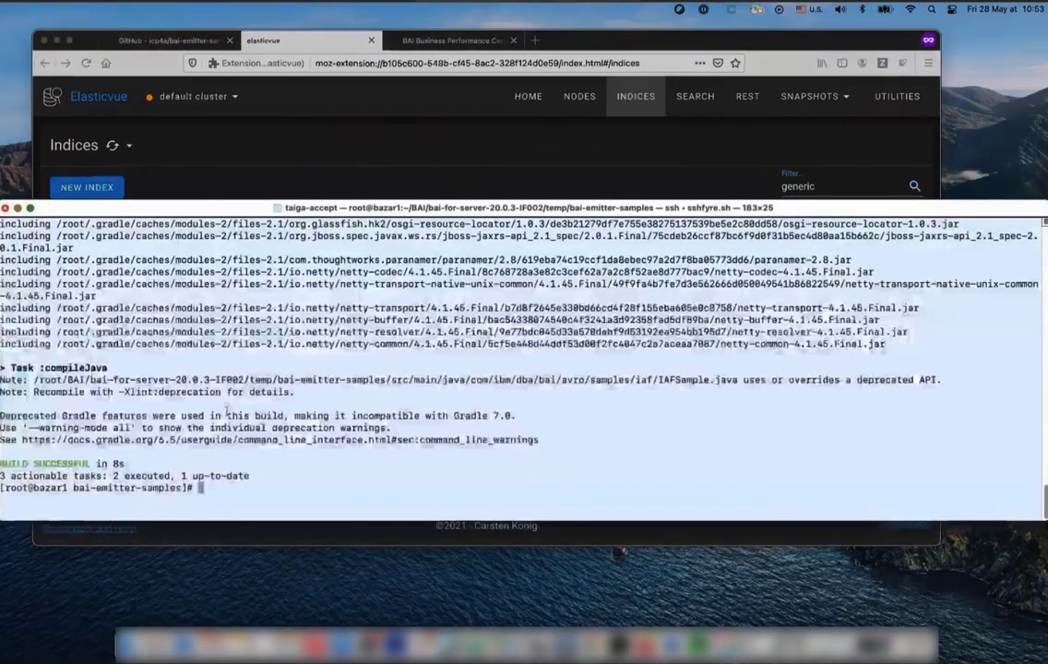
# Run the ./bin/run-confluent-sample script.
pyautogui.write('.')
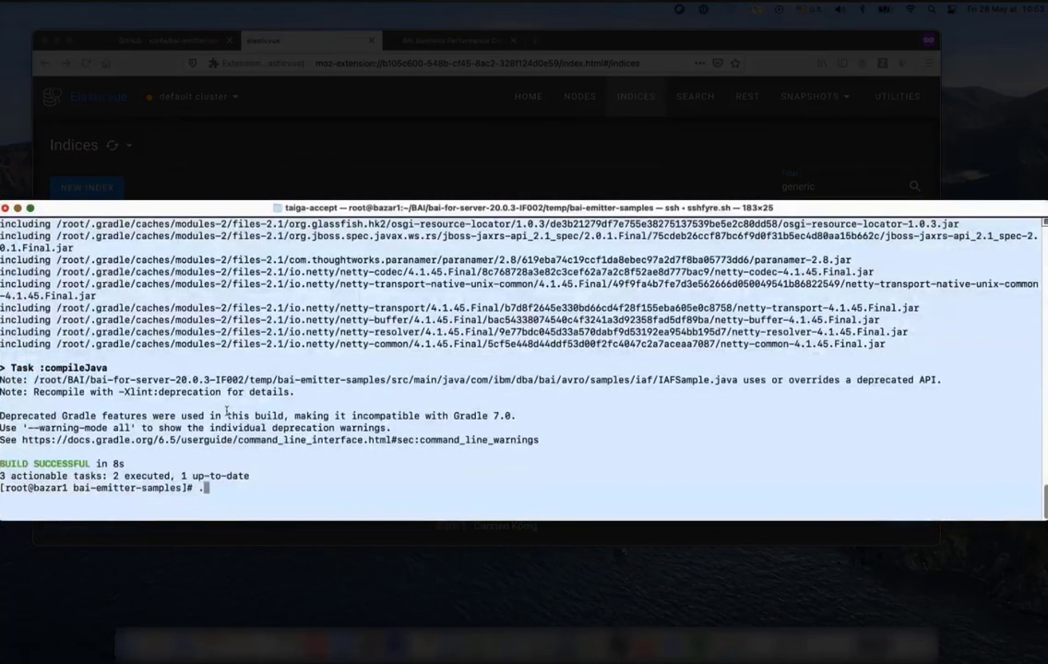
pyautogui.write('/bin/ru')
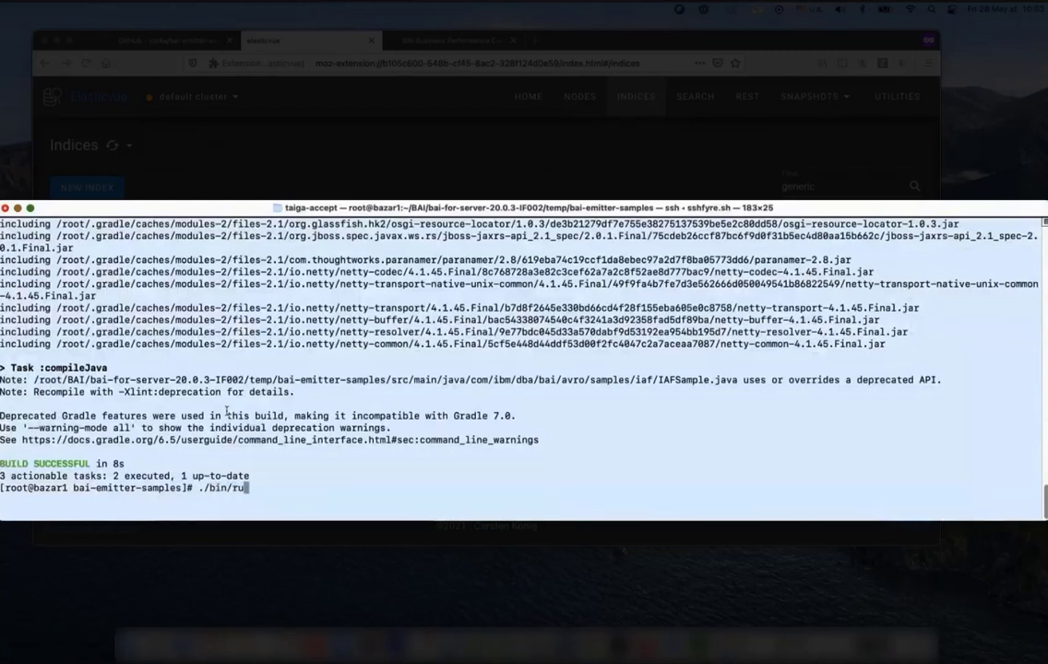
pyautogui.write('n-conflu')
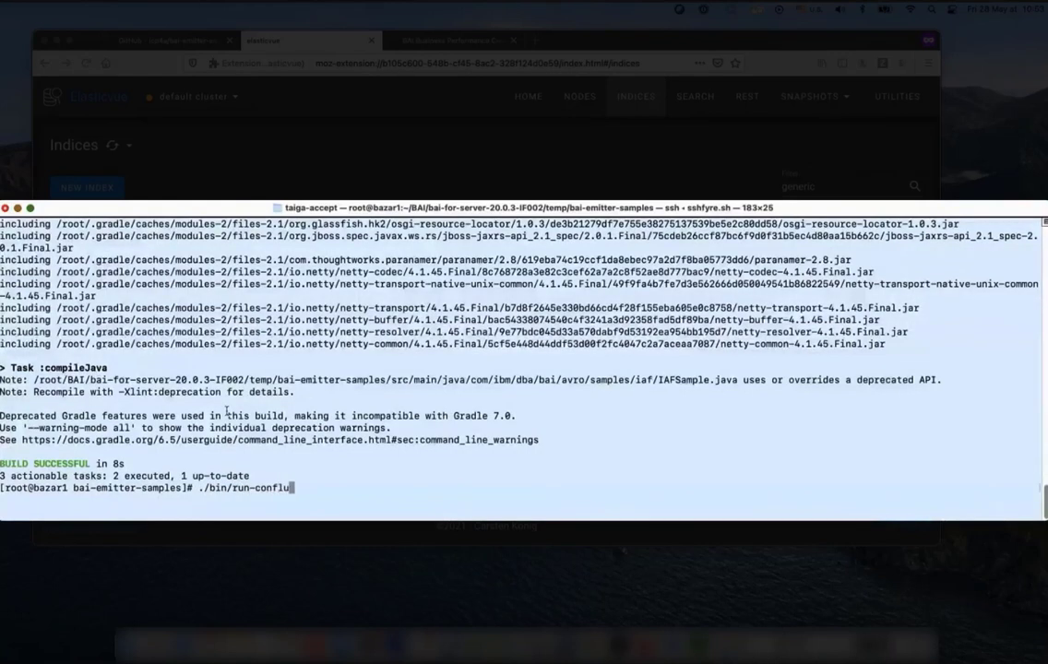
pyautogui.press('Tab')
pyautogui.press('Return')
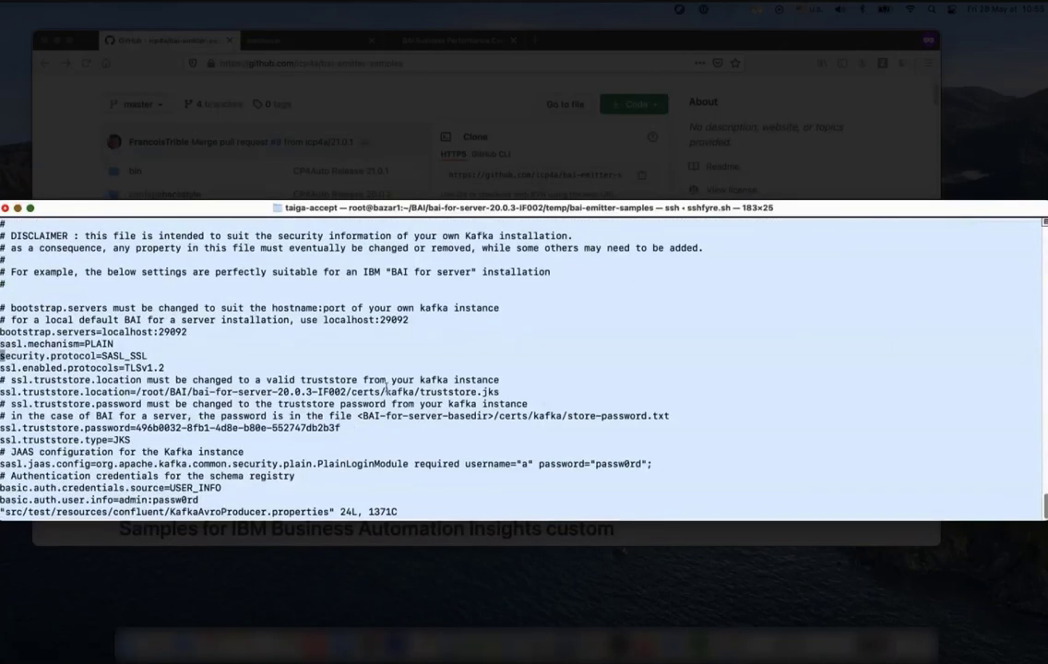
# Correct the JAAS Kafka username to admin, save the file, and clear the screen.
pyautogui.press('Down')
pyautogui.press('Down')
pyautogui.press('Down')
pyautogui.press('Down')
pyautogui.press('Down')
pyautogui.press('Down')
pyautogui.press('Down')
pyautogui.press('Down')
pyautogui.press('Down')
pyautogui.press('Down')
pyautogui.press('Right')
pyautogui.press('Right')
pyautogui.press('Right')
pyautogui.press('Right')
pyautogui.press('Right')
pyautogui.press('Right')
pyautogui.press('Right')
pyautogui.press('Right')
pyautogui.press('Right')
pyautogui.press('Right')
pyautogui.press('Right')
pyautogui.press('Right')
pyautogui.press('Right')
pyautogui.press('Right')
pyautogui.press('Right')
pyautogui.press('Right')
pyautogui.press('Right')
pyautogui.press('Right')
pyautogui.press('Right')
pyautogui.press('Right')
pyautogui.press('Right')
pyautogui.press('Right')
pyautogui.press('Right')
pyautogui.press('Right')
pyautogui.press('Right')
pyautogui.press('Right')
pyautogui.press('Right')
pyautogui.press('Right')
pyautogui.press('Right')
pyautogui.press('Right')
pyautogui.press('Right')
pyautogui.press('Right')
pyautogui.press('Right')
pyautogui.press('Right')
pyautogui.press('Right')
pyautogui.press('Right')
pyautogui.press('Right')
pyautogui.press('Right')
pyautogui.press('Right')
pyautogui.press('Right')
pyautogui.press('Left')
pyautogui.press('Left')
pyautogui.press('Left')
pyautogui.write('i')
pyautogui.write('dmin')
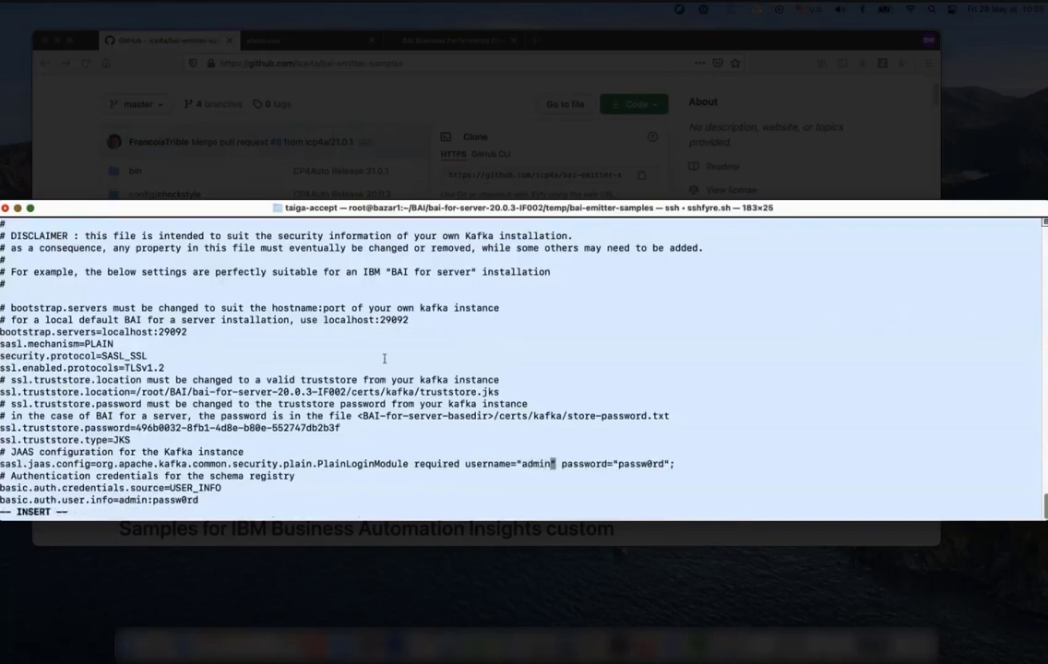
pyautogui.press('Escape')
pyautogui.press('Down')
pyautogui.press('Down')
pyautogui.press('Down')
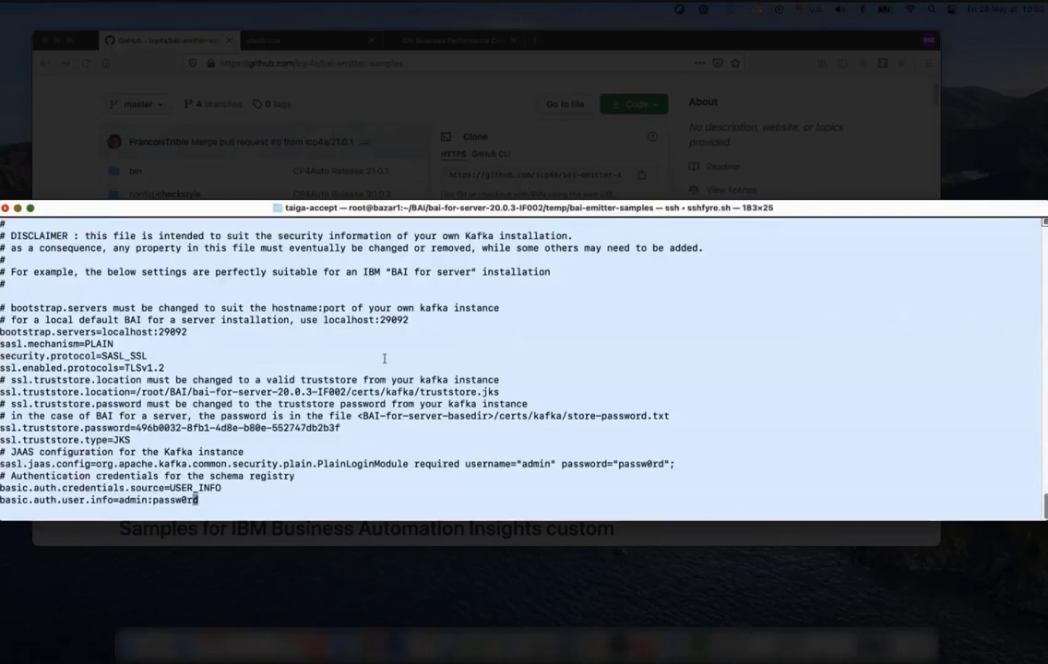
pyautogui.write(':x')
pyautogui.press('Return')
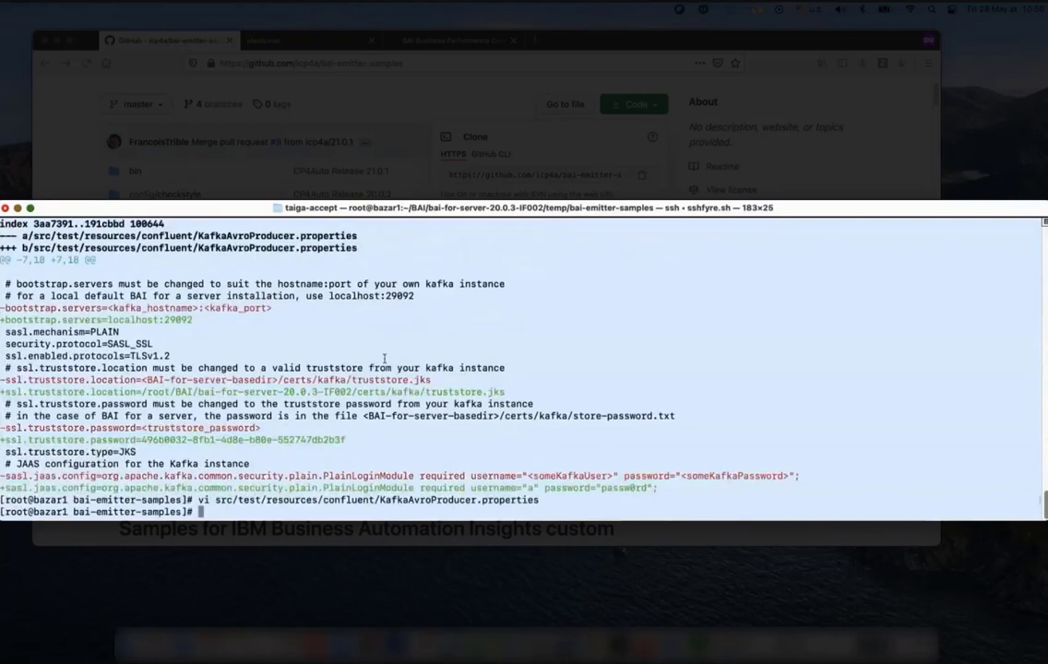
pyautogui.write('clear')
pyautogui.press('Return')
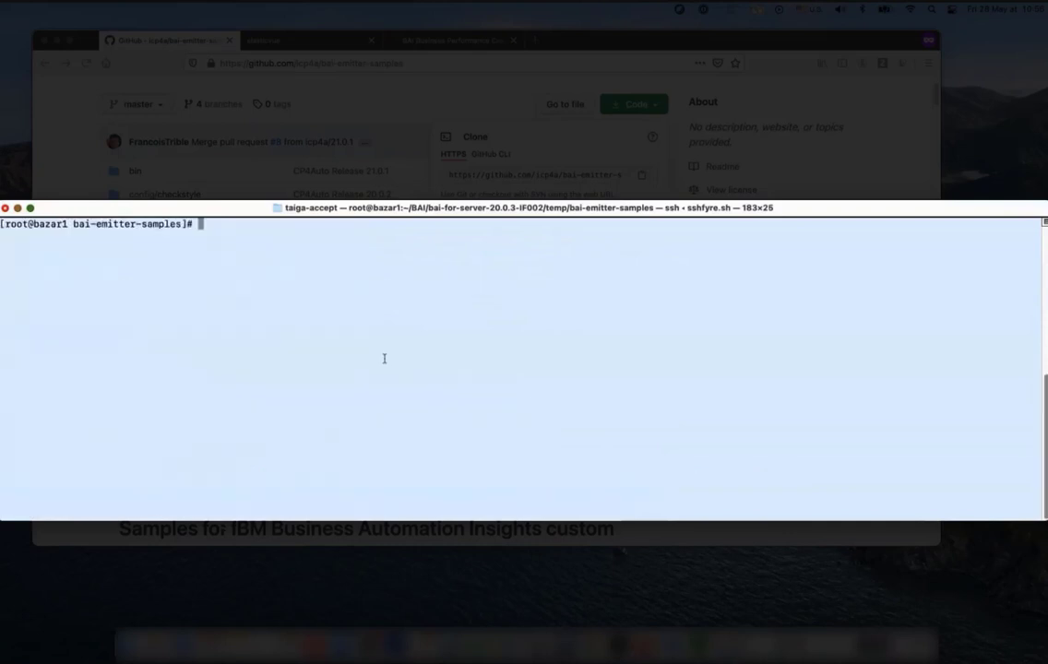
# Run ./bin/run-confluent-sample and confirm generic-schema.avsc registered and the order event returned.
pyautogui.write('./bin/run-conflu')
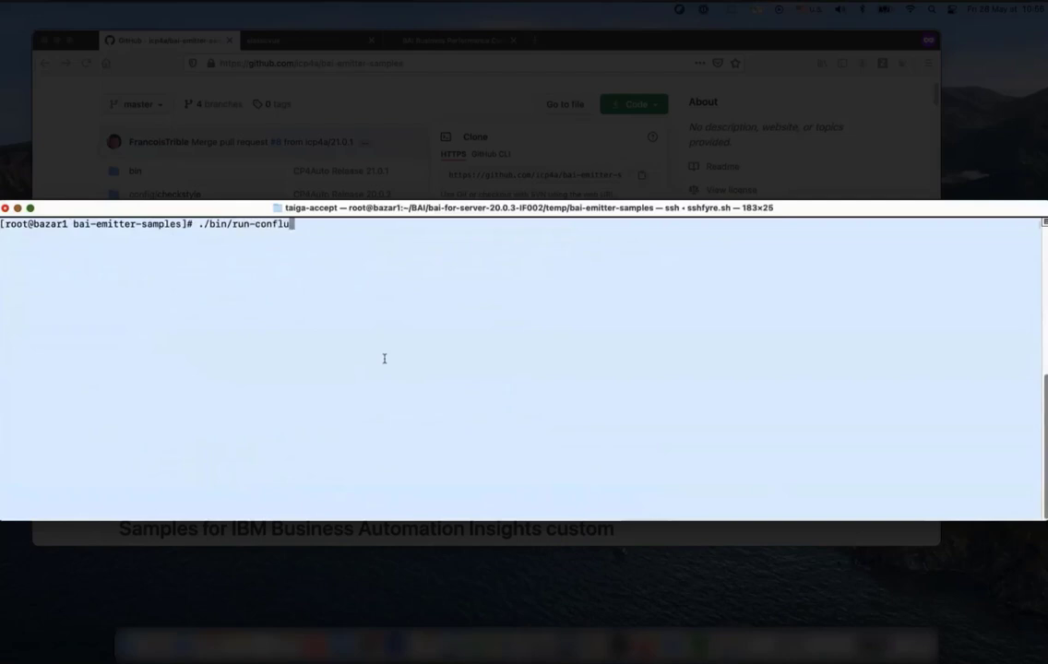
pyautogui.press('Tab')
pyautogui.press('Return')
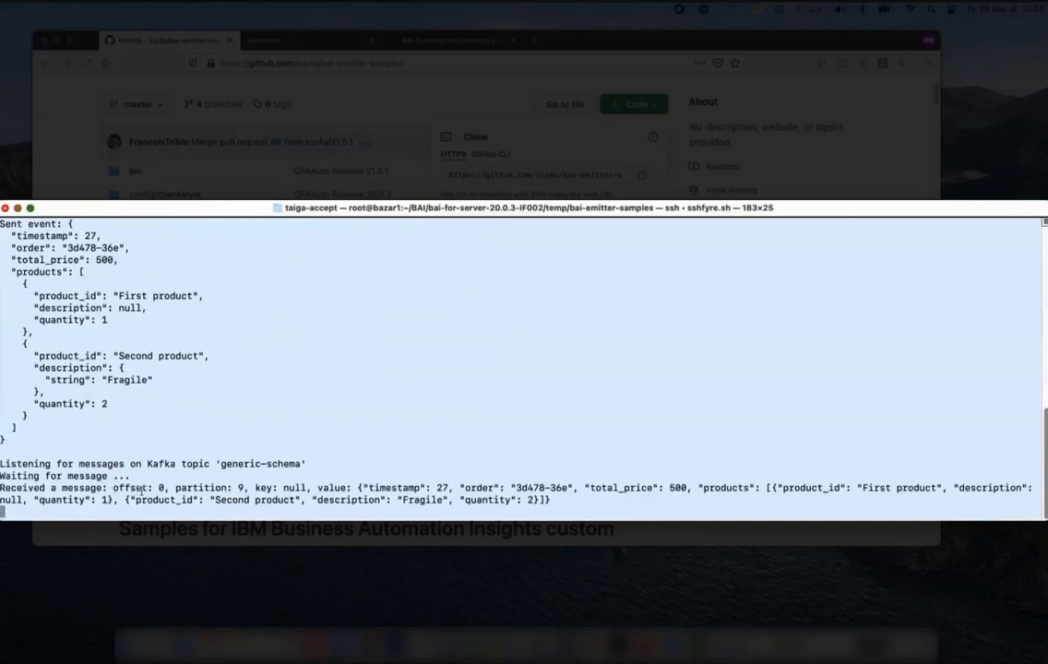
pyautogui.scroll(7, 443, 434)
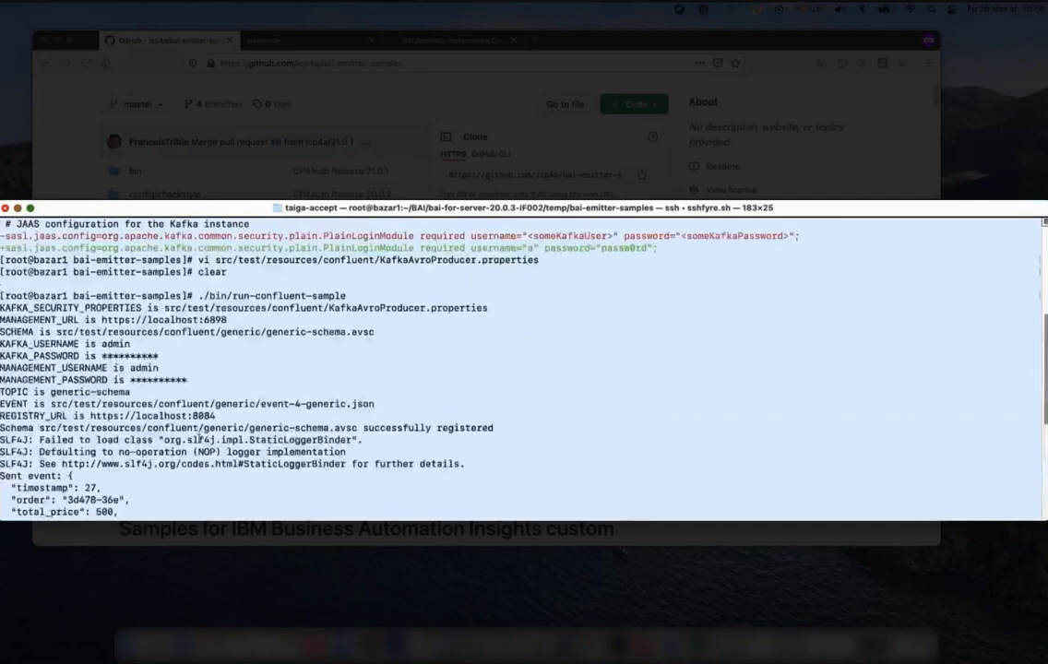
pyautogui.moveTo(1, 428); pyautogui.dragTo(501, 427)
pyautogui.scroll(-4, 500, 427)
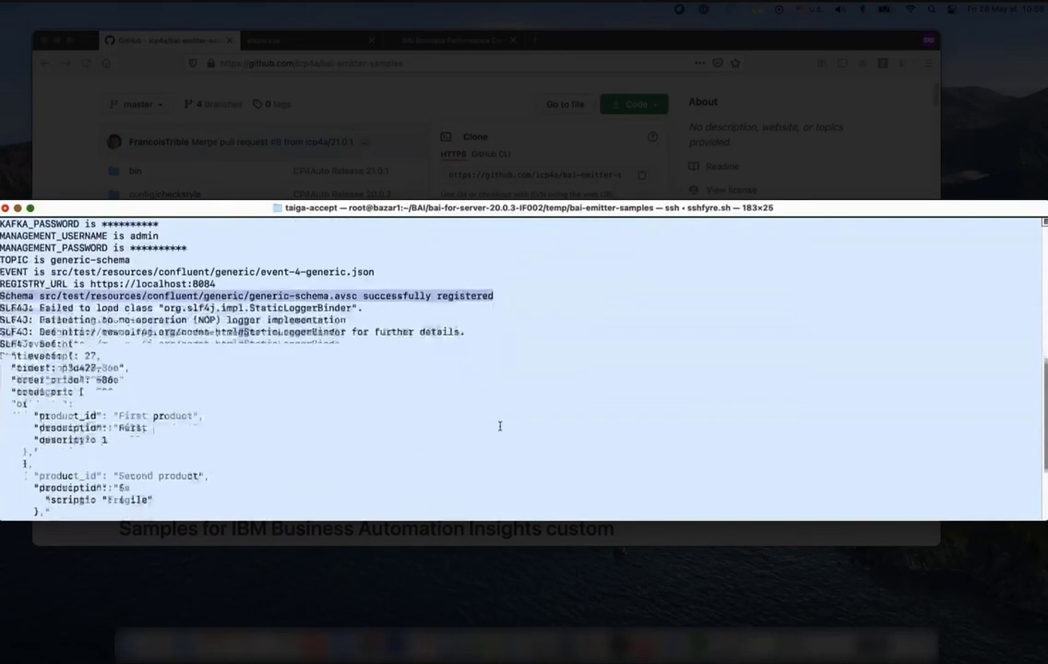
pyautogui.scroll(-4, 236, 387)
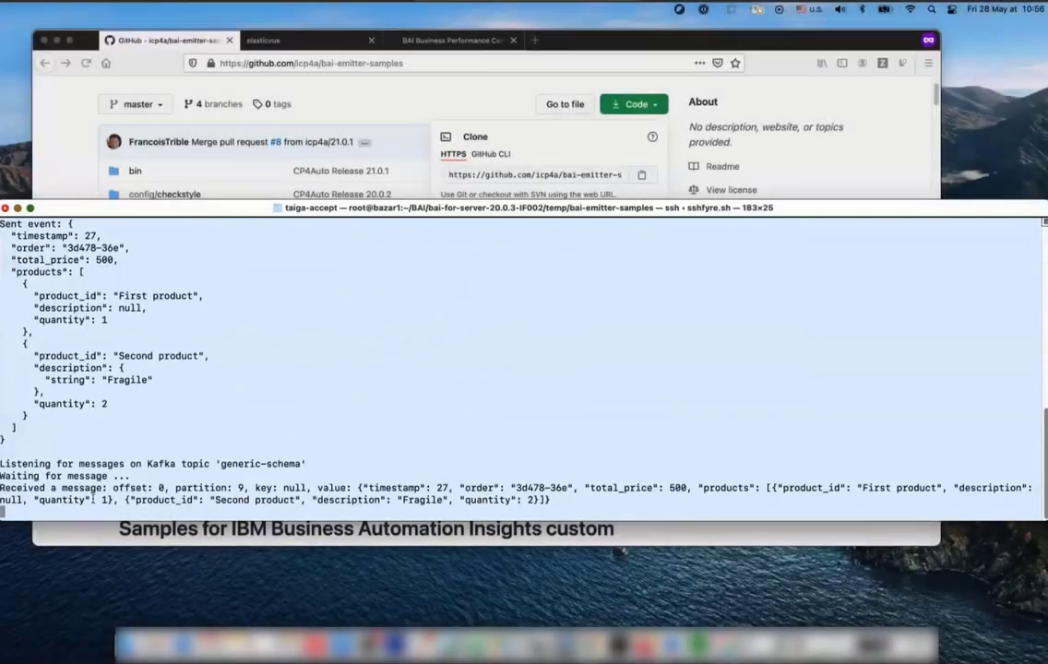
# Refresh Elasticvue's indices and search generic-schema-idx for the new order document.
pyautogui.click(277, 88)
pyautogui.click(290, 41)
pyautogui.click(111, 145)
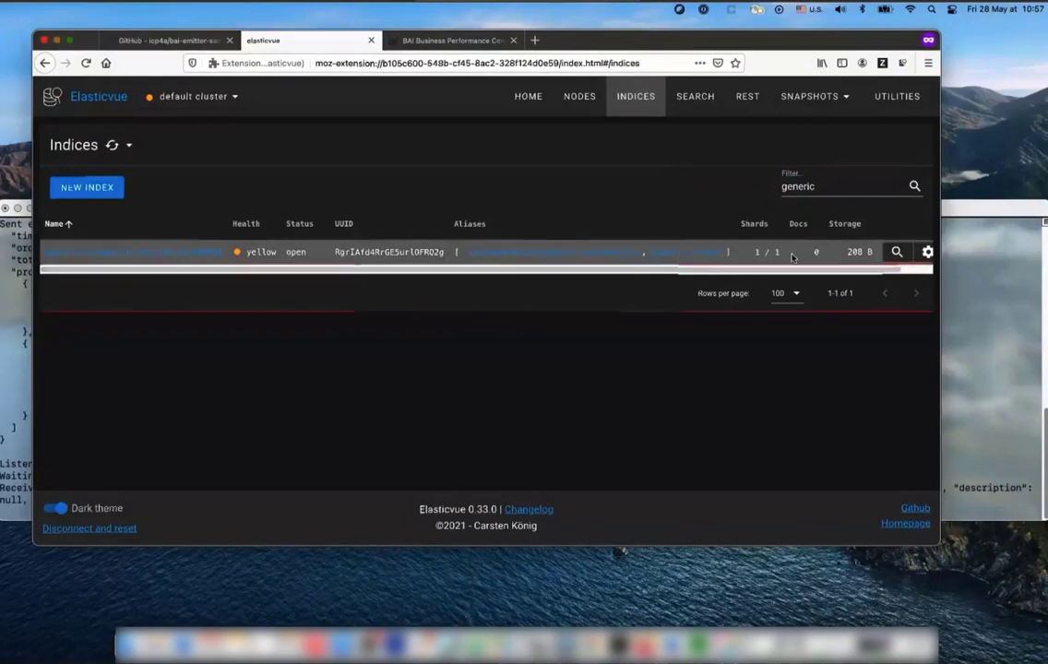
pyautogui.click(112, 146)
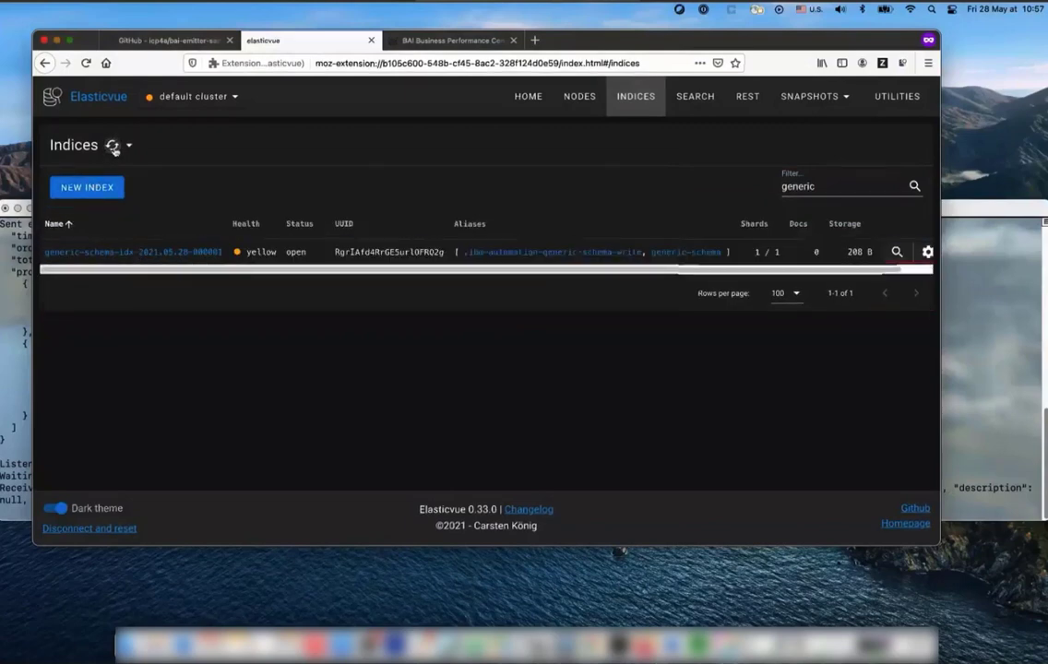
pyautogui.click(146, 254)
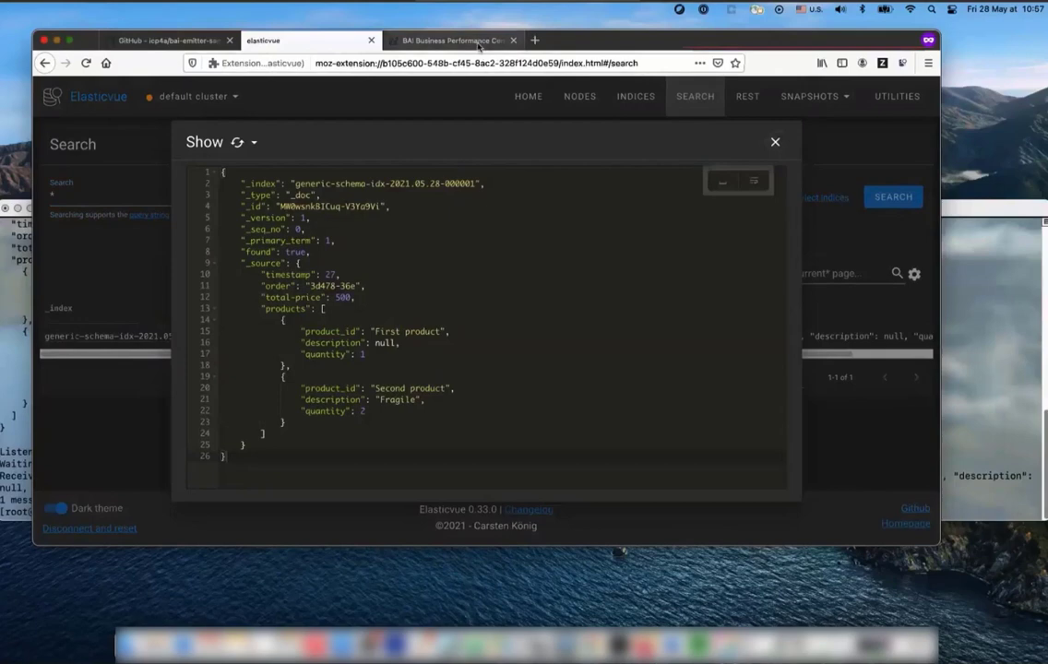
pyautogui.click(479, 42)
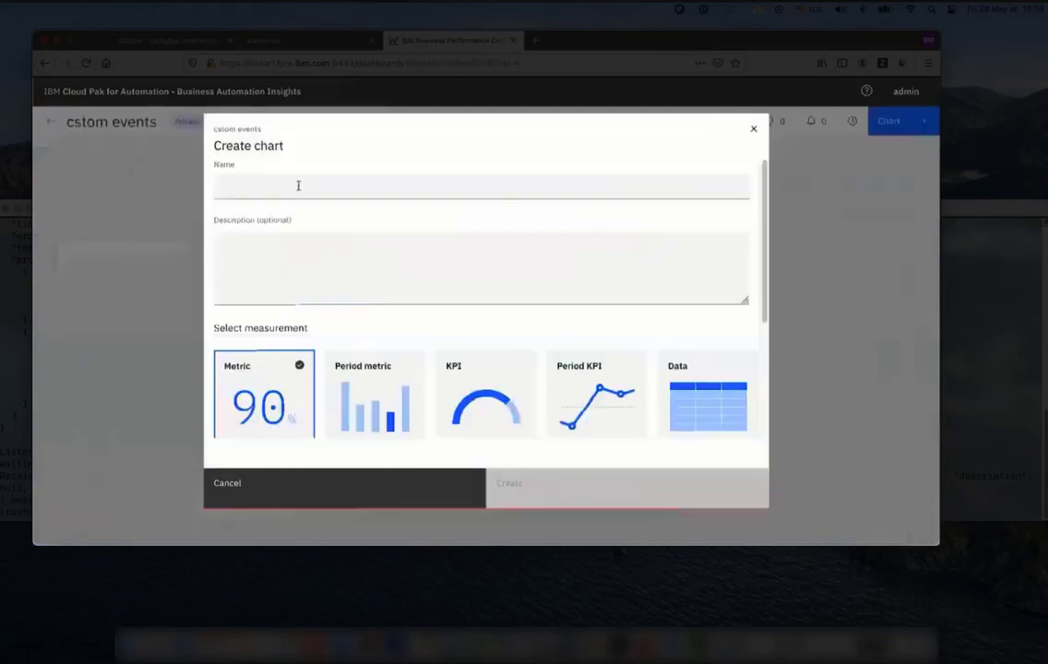
# Name the new Metric chart 'test' and create it.
pyautogui.click(298, 185)
pyautogui.write('test')
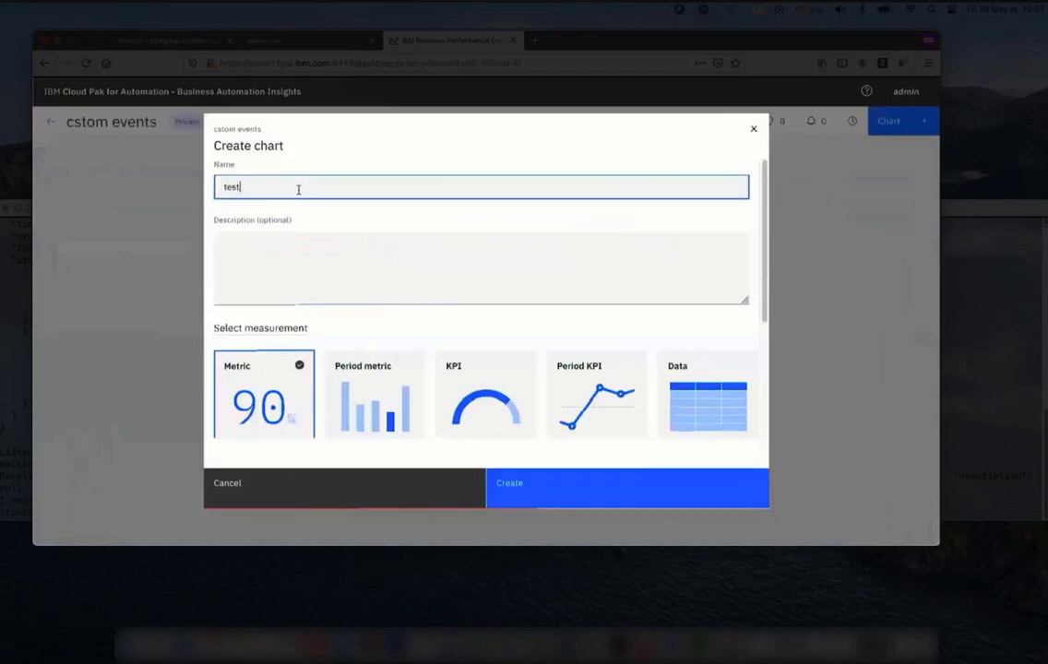
pyautogui.click(512, 484)
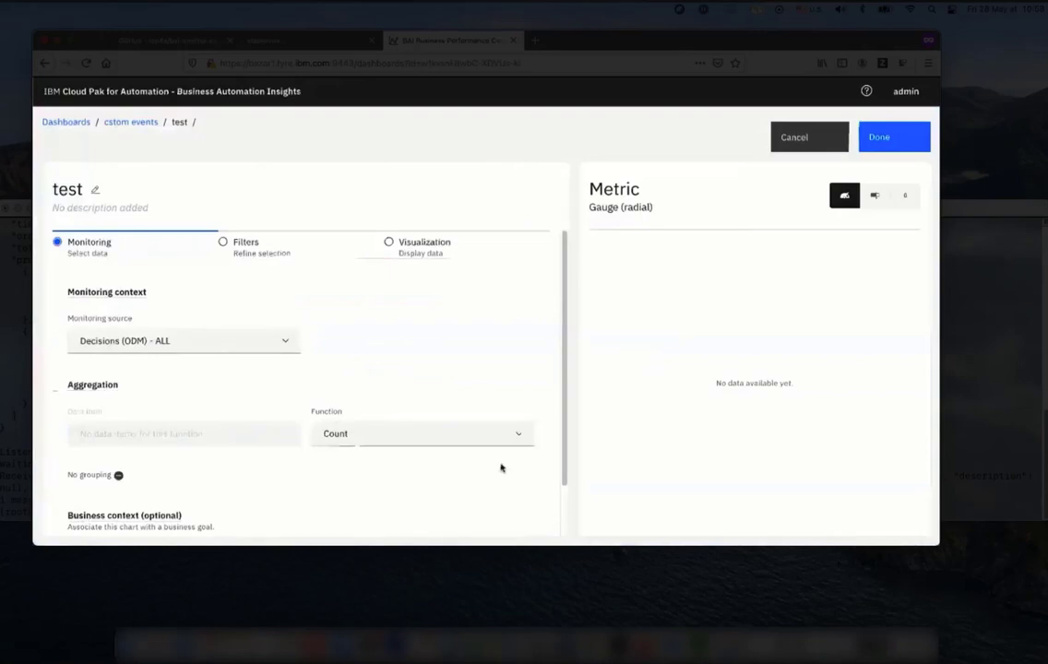
# Set the test gauge's monitoring source to Video of Custom Events - ALL and try Max aggregation.
pyautogui.click(150, 342)
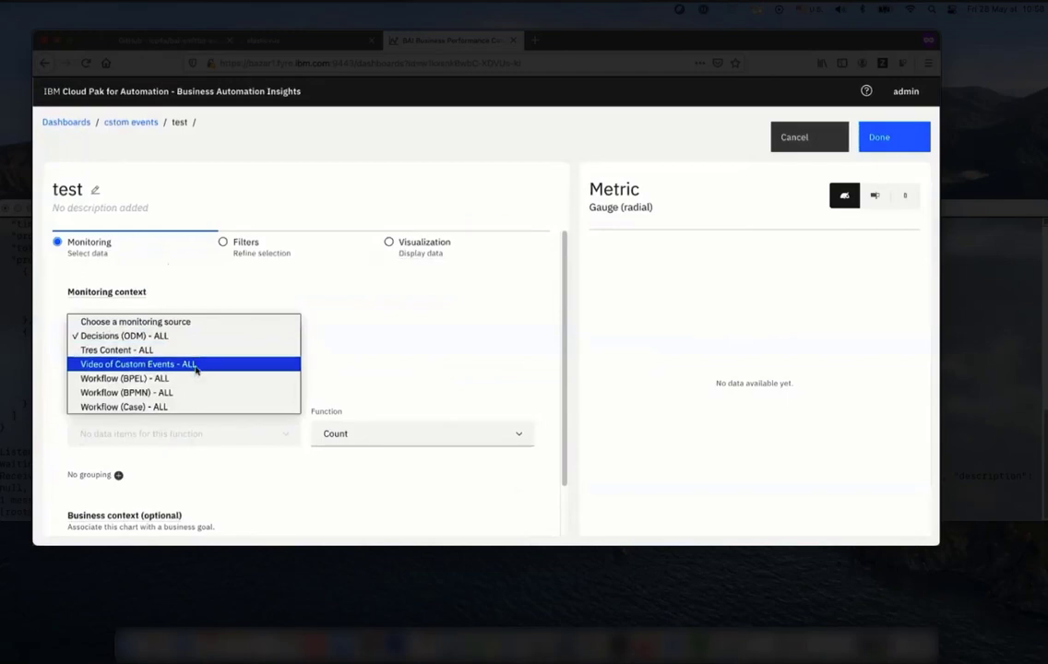
pyautogui.click(195, 367)
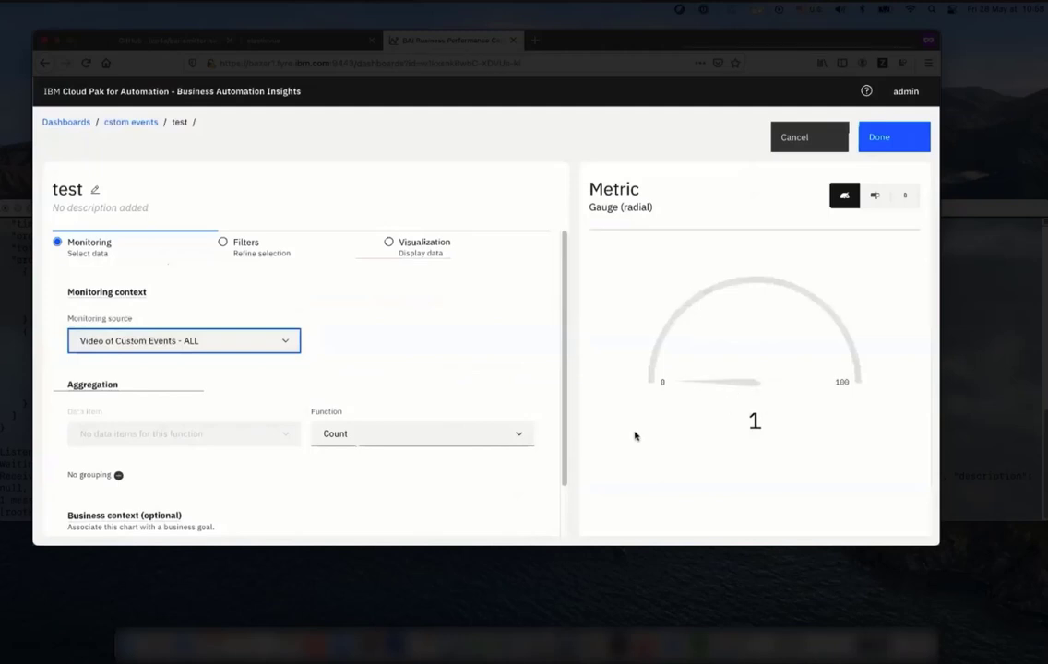
pyautogui.click(403, 440)
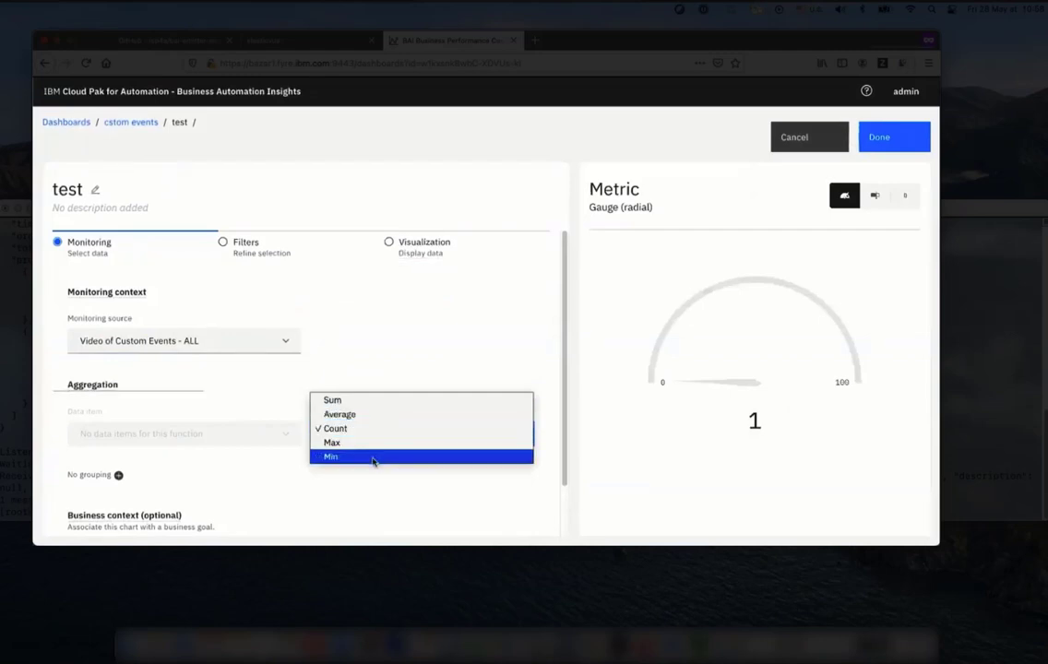
pyautogui.click(373, 444)
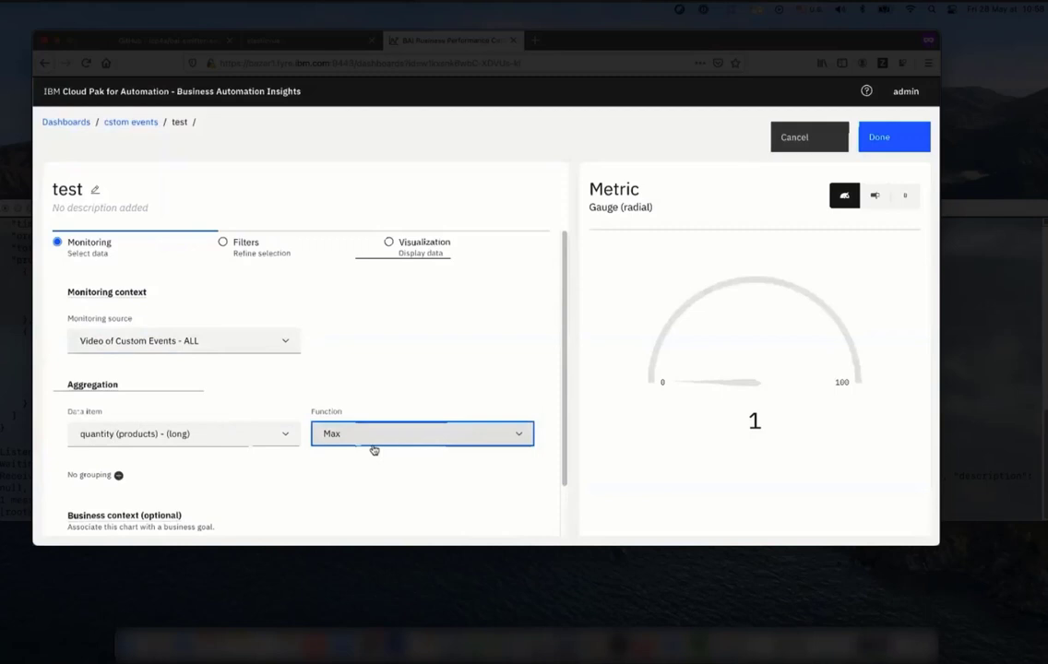
# Pick total-price as the data item, revert the function to Count, and save the gauge.
pyautogui.click(233, 436)
pyautogui.click(228, 447)
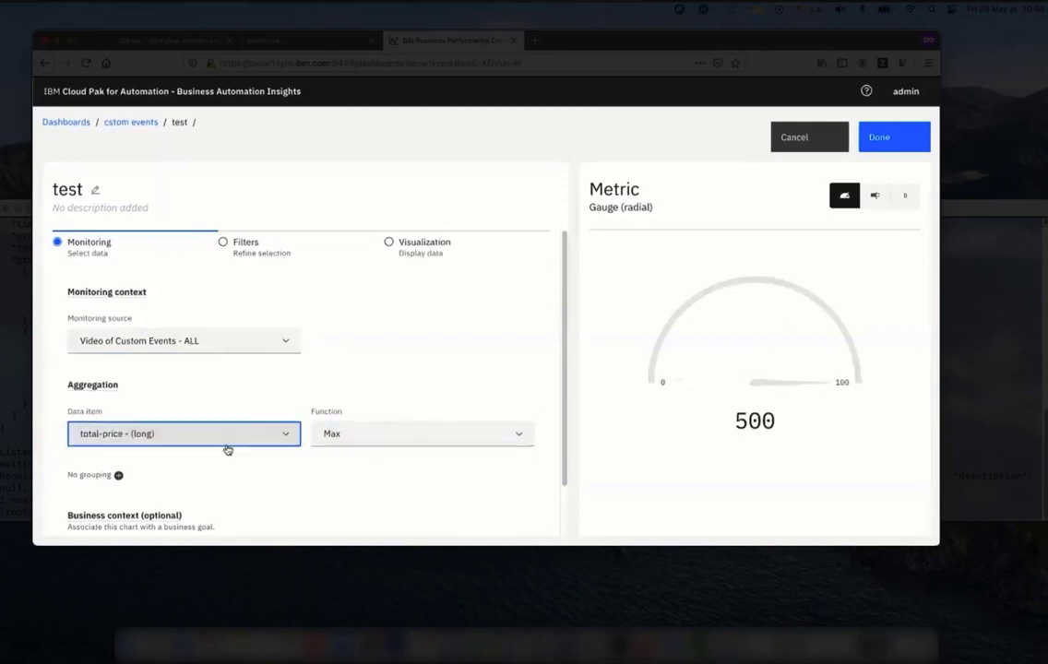
pyautogui.click(333, 437)
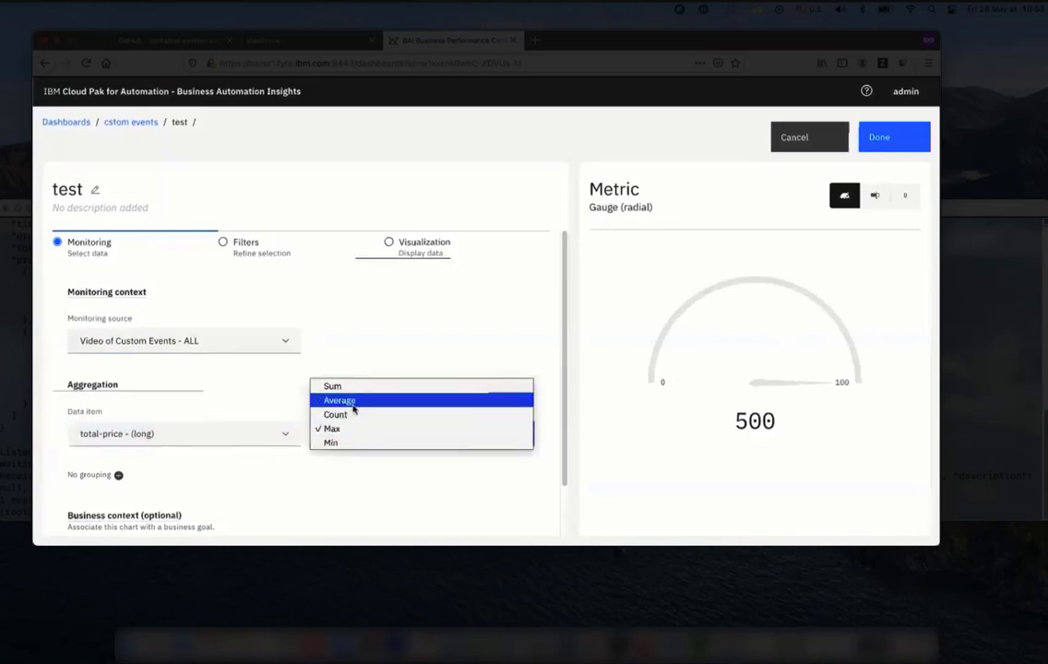
pyautogui.click(352, 417)
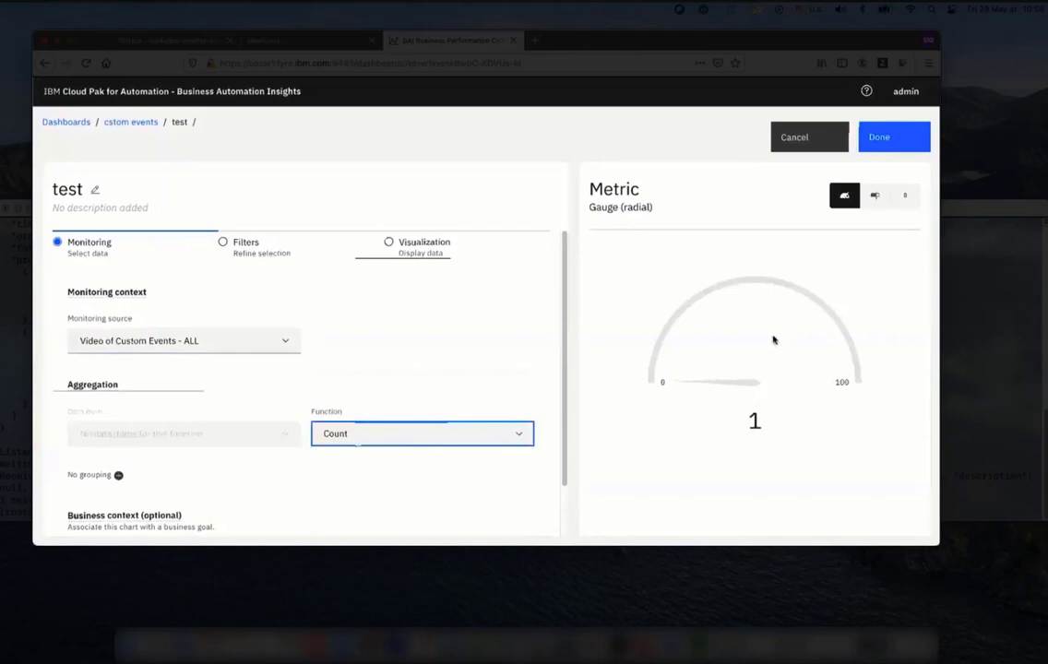
pyautogui.click(883, 140)
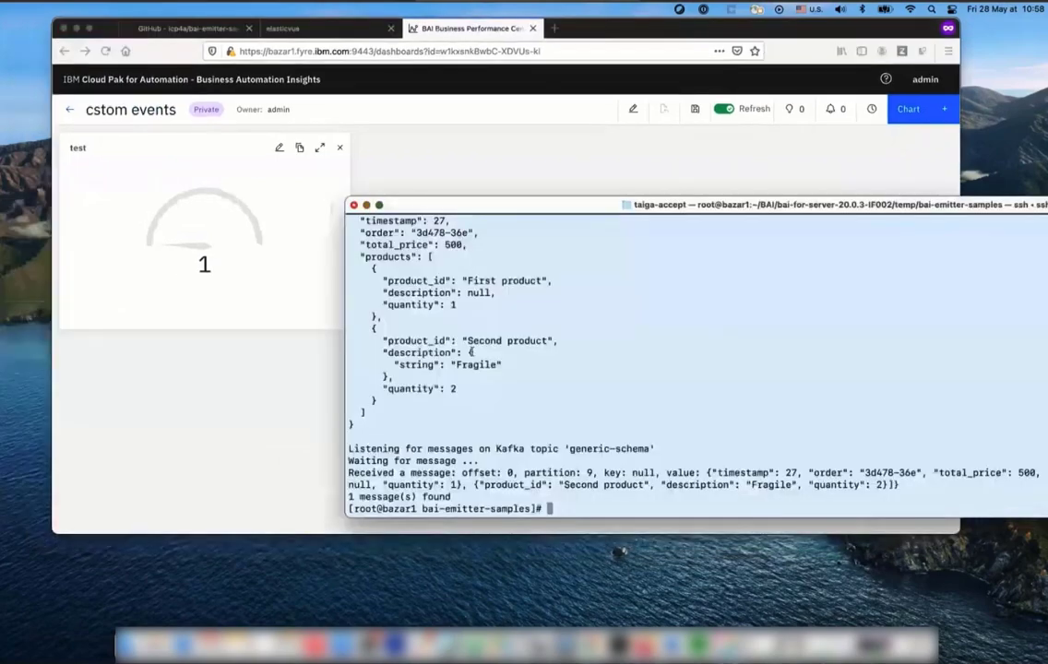
# Rerun ./bin/run-confluent-sample to send another order event.
pyautogui.write('./bin/run-confluent-sample')
pyautogui.press('Return')
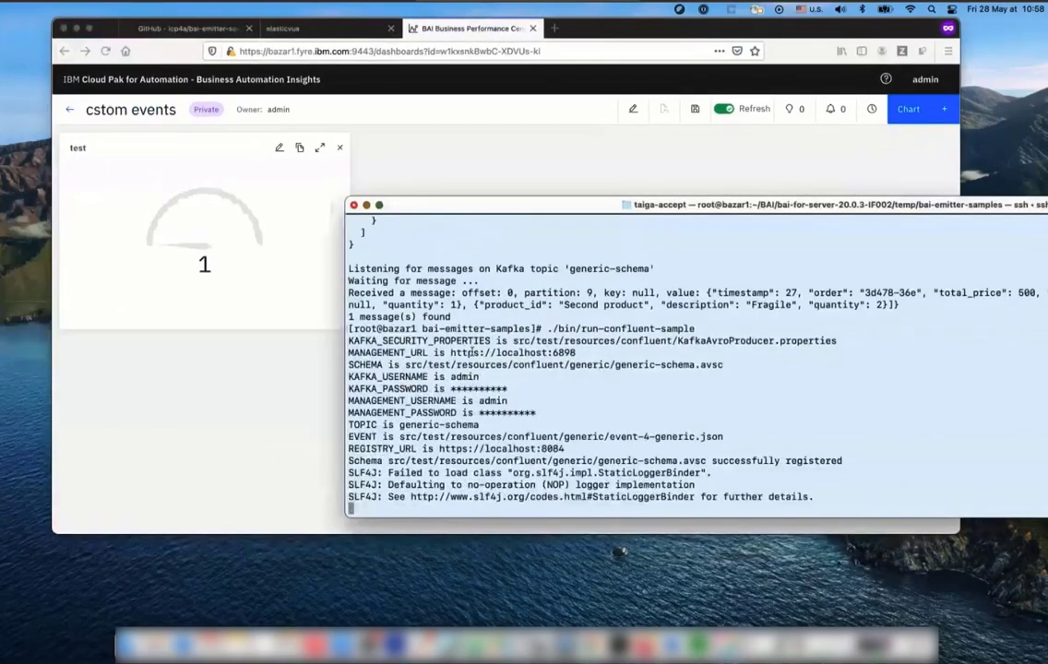